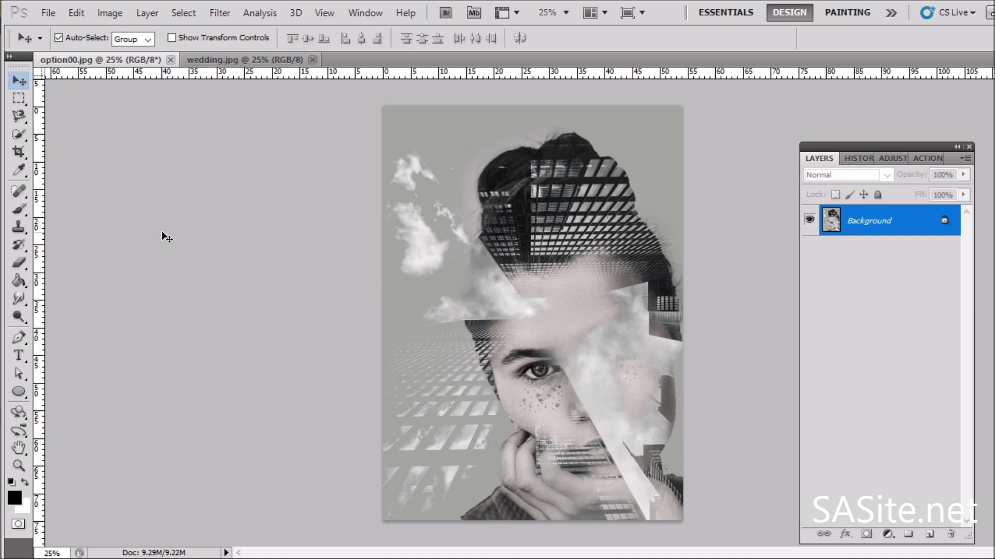
# Close the wedding.jpg and option00.jpg documents
pyautogui.click(213, 61)
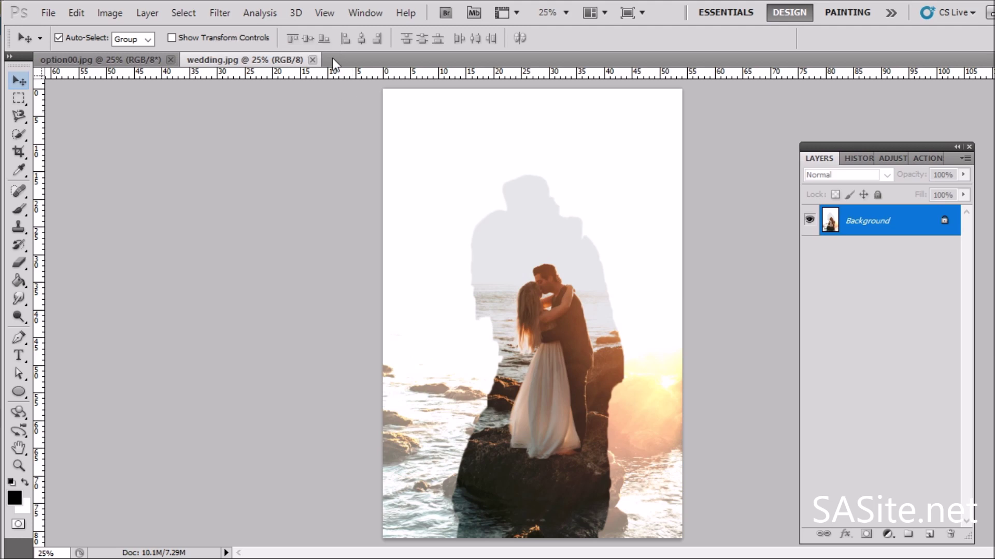
pyautogui.click(312, 60)
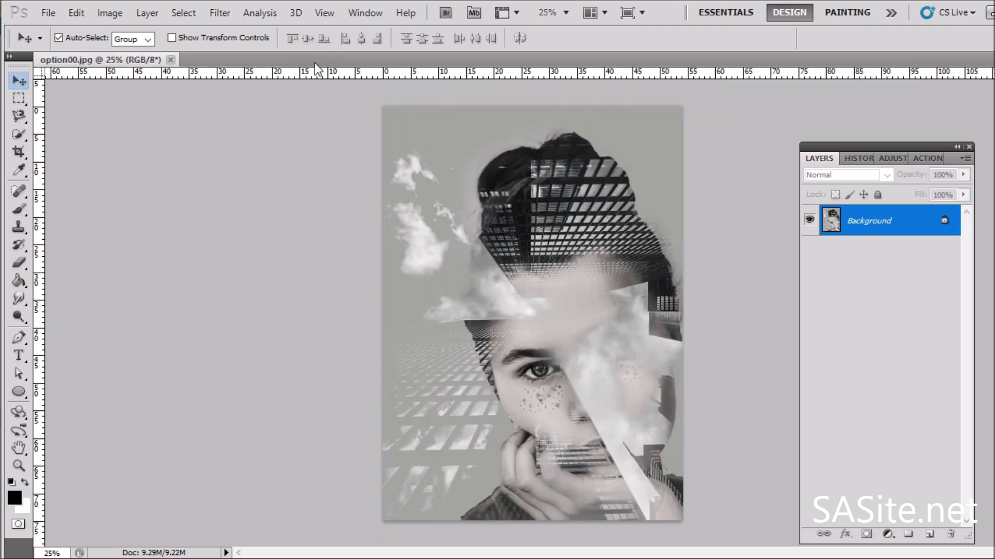
pyautogui.click(170, 60)
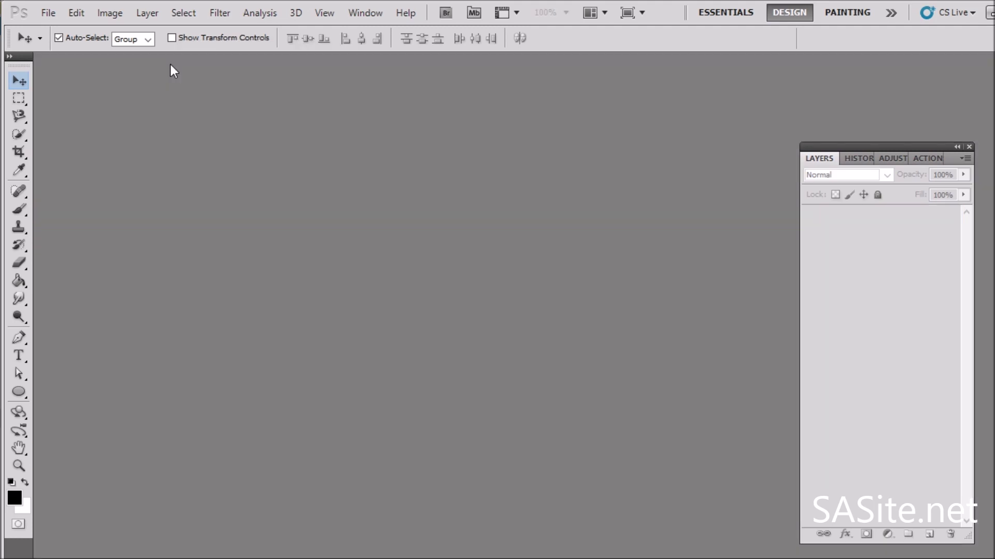
# Open face.jpg and convert its locked background into a regular layer
pyautogui.click(51, 16)
pyautogui.click(58, 45)
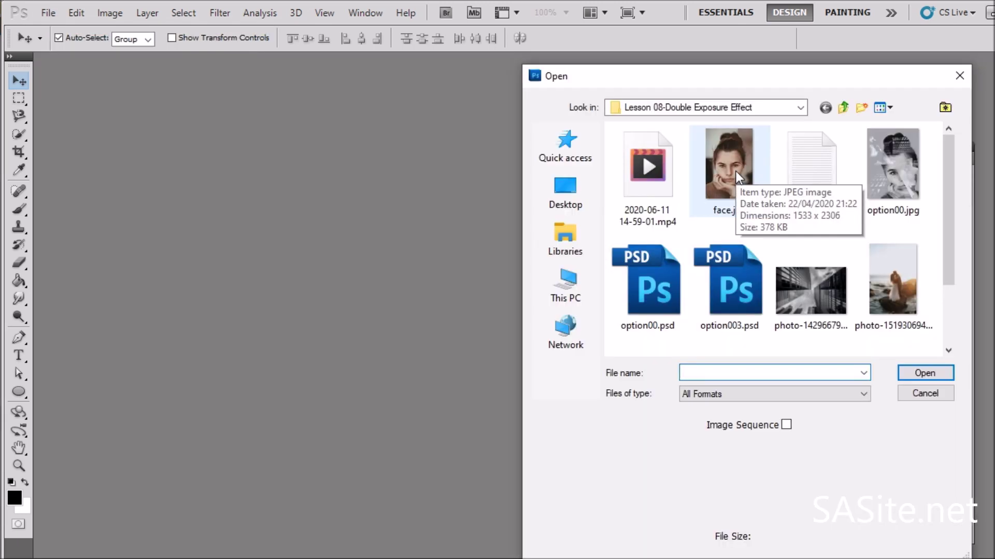
pyautogui.doubleClick(735, 171)
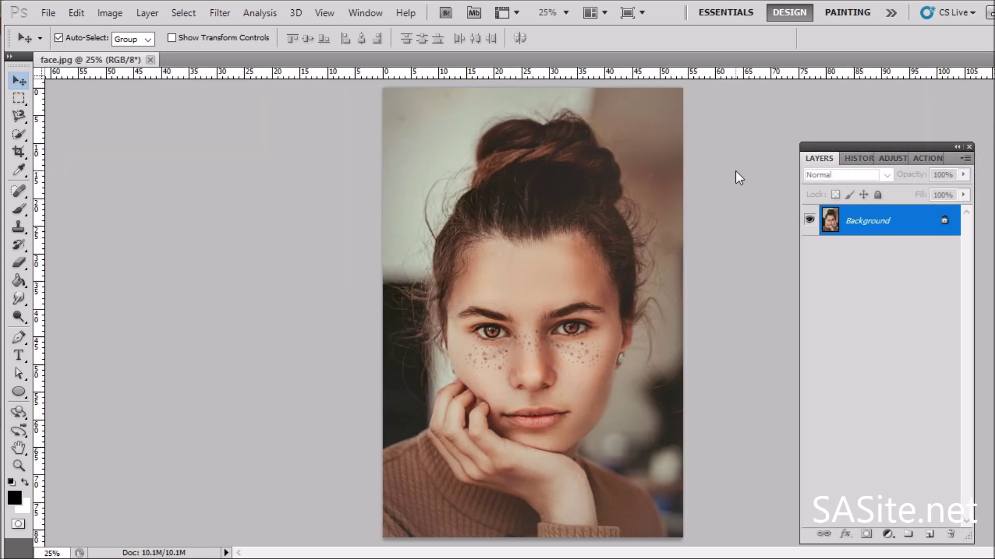
pyautogui.doubleClick(884, 224)
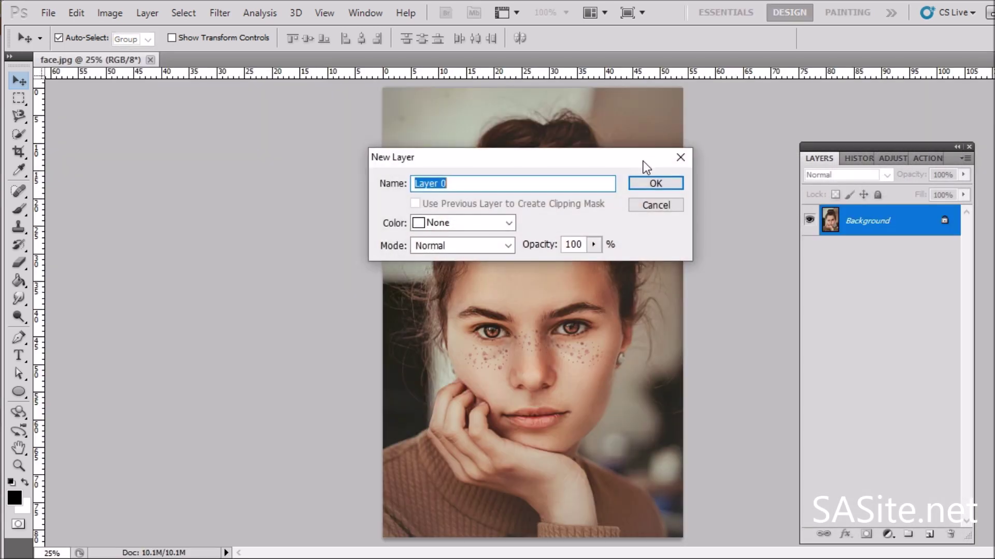
pyautogui.click(649, 181)
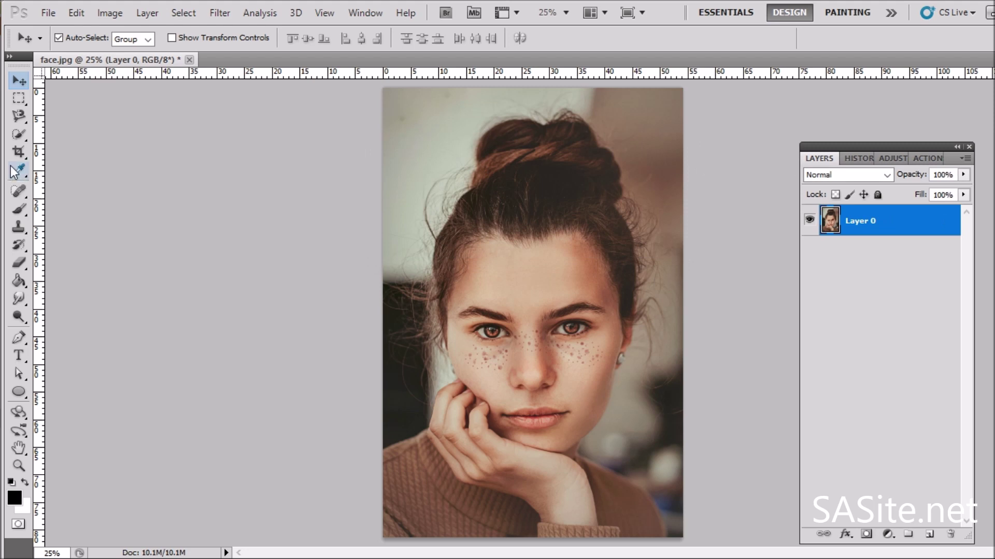
# Select the woman with the Quick Selection tool in add mode, using a 10 px brush over her sweater, hand, face and hair
pyautogui.click(19, 134)
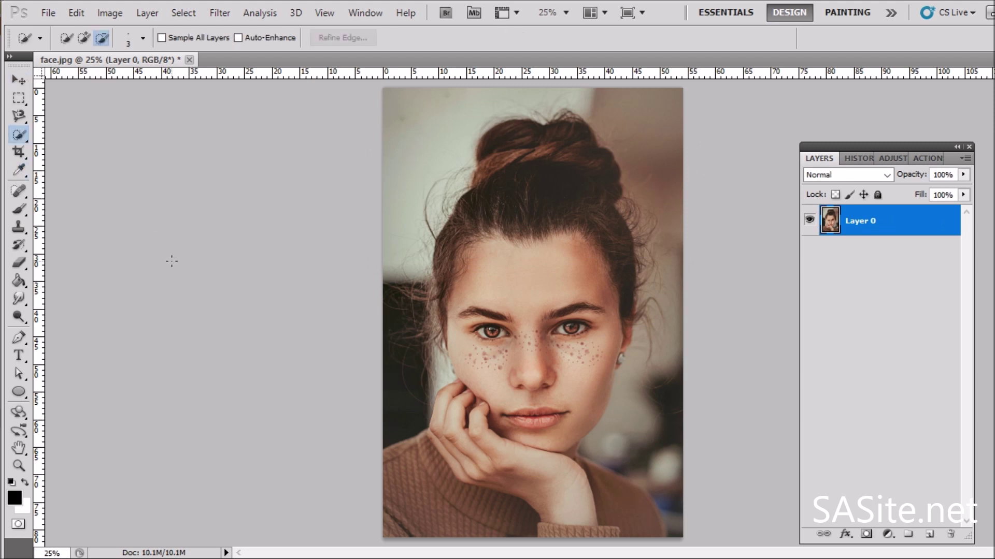
pyautogui.click(18, 138)
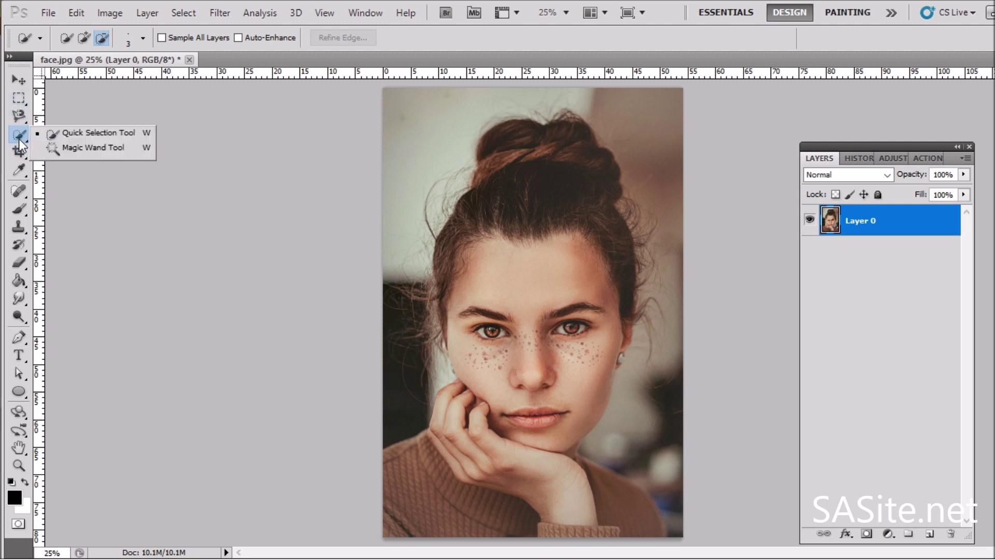
pyautogui.click(65, 132)
pyautogui.click(84, 37)
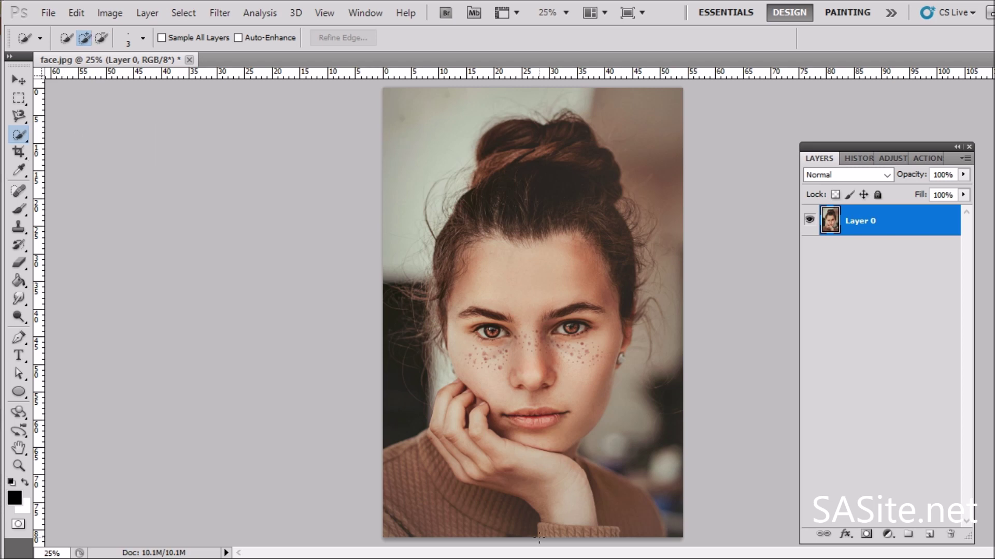
pyautogui.click(143, 37)
pyautogui.moveTo(63, 79); pyautogui.dragTo(67, 79)
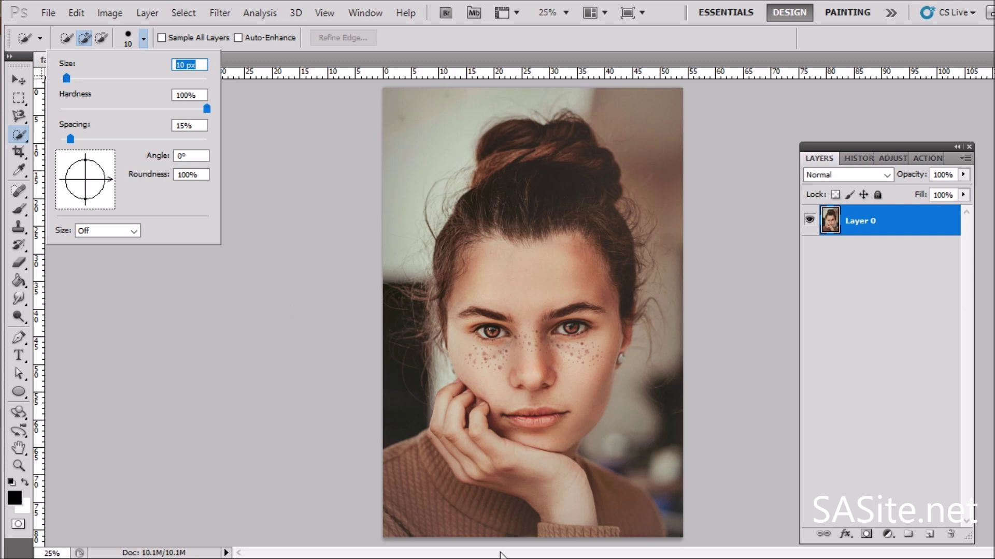
pyautogui.press('Return')
pyautogui.moveTo(531, 518)
pyautogui.mouseDown()
pyautogui.moveTo(485, 464)
pyautogui.moveTo(570, 481)
pyautogui.moveTo(621, 510)
pyautogui.moveTo(657, 497)
pyautogui.mouseUp()
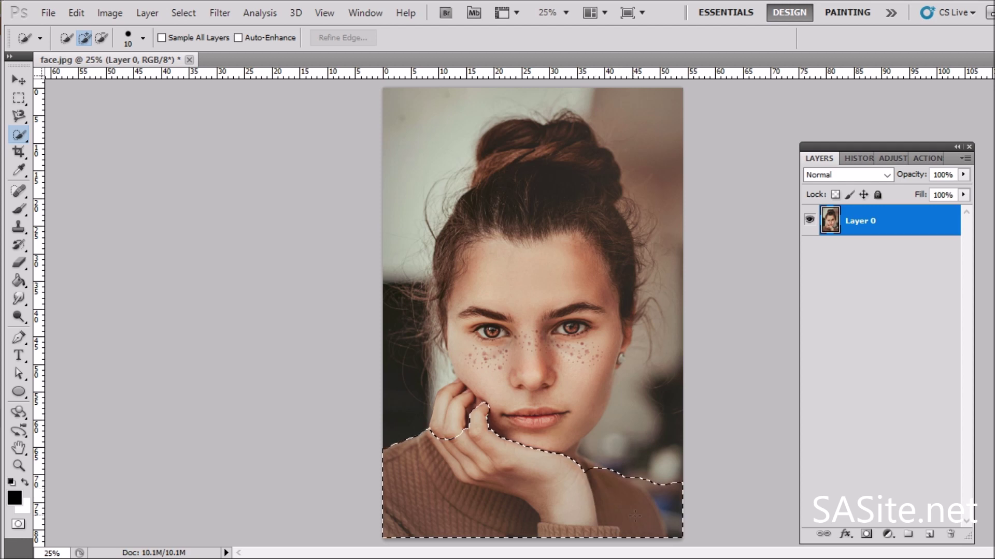
pyautogui.moveTo(559, 480)
pyautogui.mouseDown()
pyautogui.moveTo(518, 440)
pyautogui.moveTo(518, 409)
pyautogui.moveTo(541, 363)
pyautogui.moveTo(546, 165)
pyautogui.mouseUp()
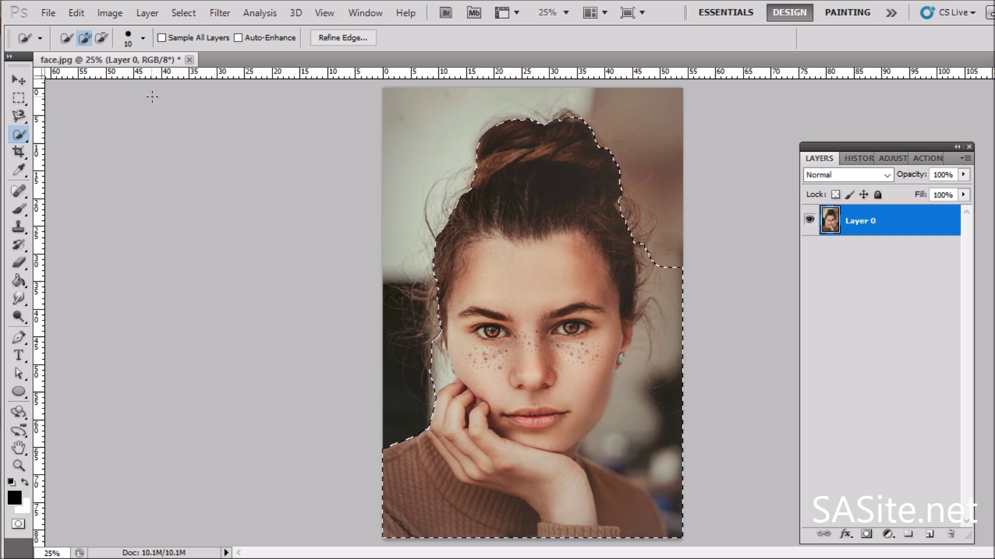
# Subtract the background beside her hair, neck and shoulder, and the gap between cheek and hand, from the selection
pyautogui.click(103, 39)
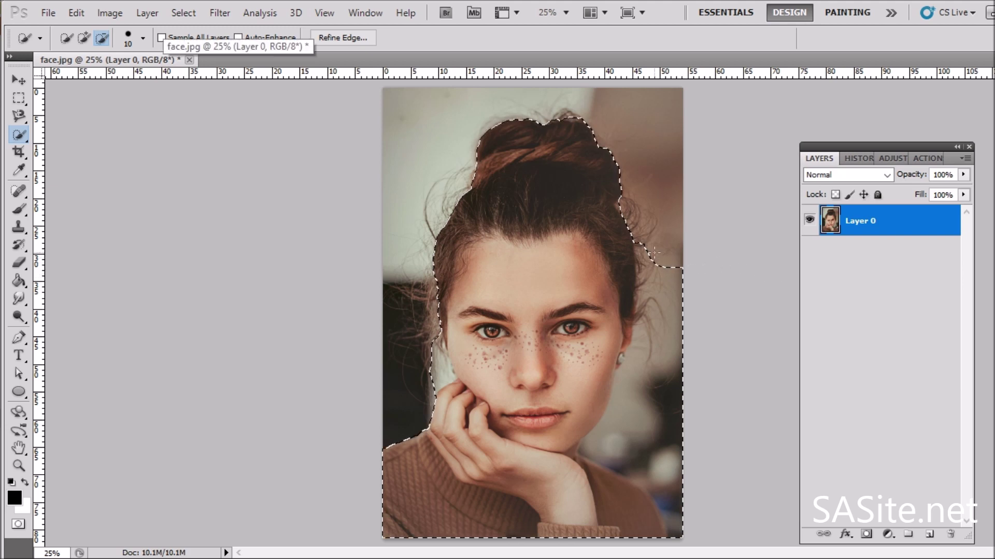
pyautogui.moveTo(665, 254)
pyautogui.mouseDown()
pyautogui.moveTo(650, 358)
pyautogui.moveTo(612, 459)
pyautogui.moveTo(675, 533)
pyautogui.moveTo(691, 508)
pyautogui.mouseUp()
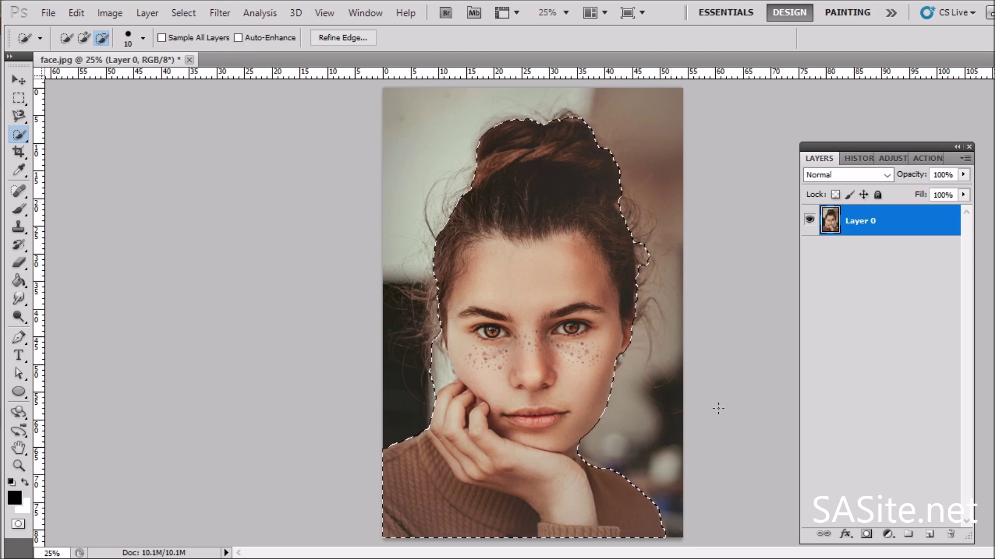
pyautogui.click(644, 254)
pyautogui.click(439, 374)
pyautogui.click(438, 374)
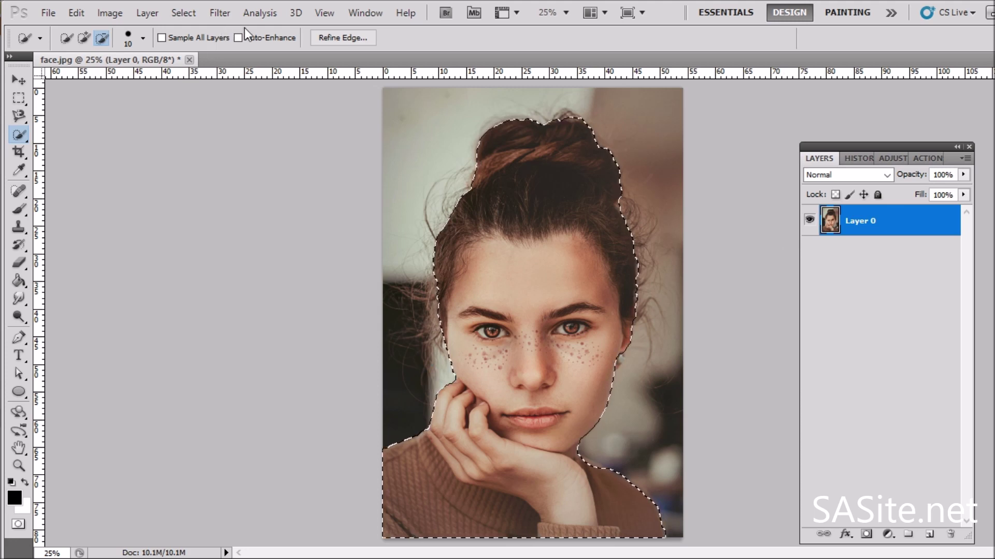
# Refine the selection edge with Smooth 4, Feather 1.0 px, Contrast 7% and Shift Edge +7%, and turn the selection into a layer mask
pyautogui.click(342, 42)
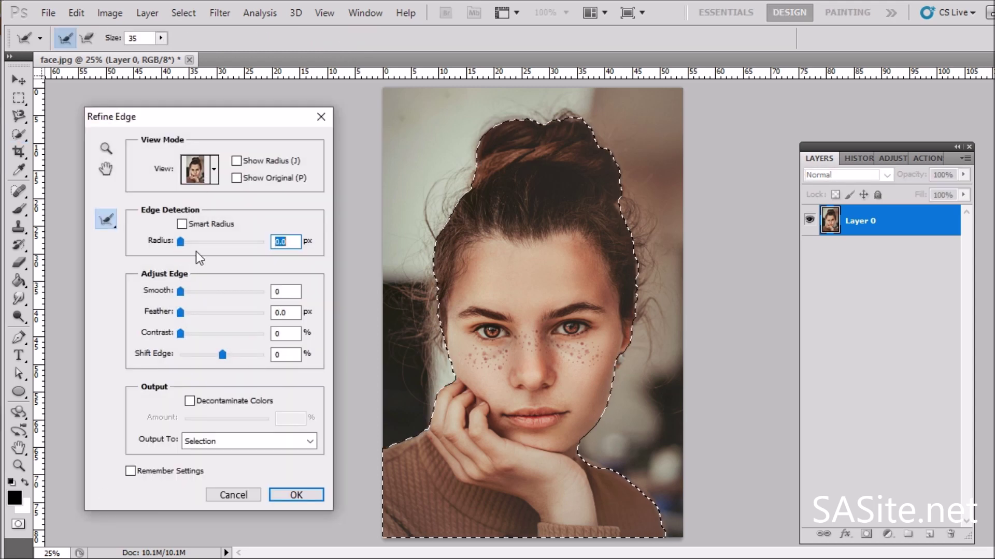
pyautogui.moveTo(180, 293); pyautogui.dragTo(184, 292)
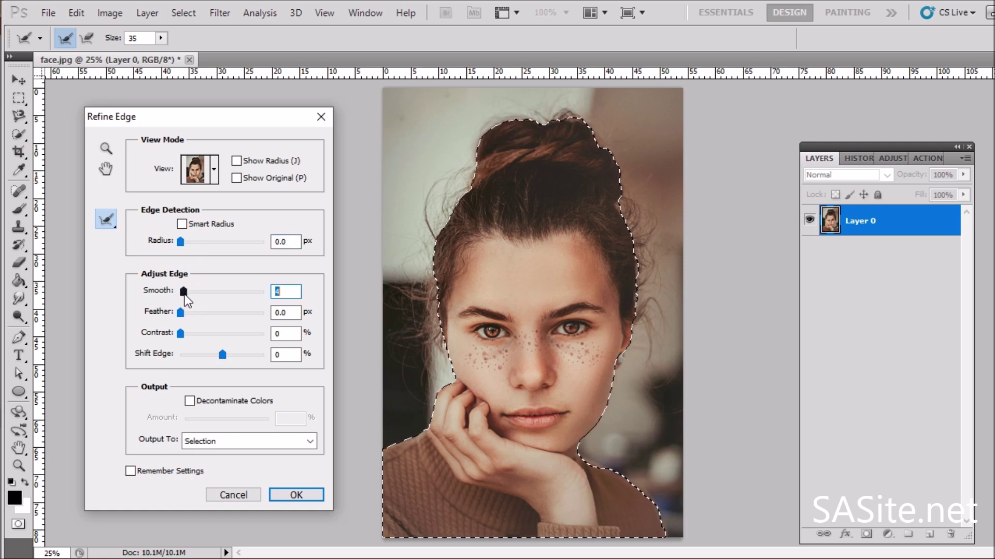
pyautogui.moveTo(180, 313); pyautogui.dragTo(224, 361)
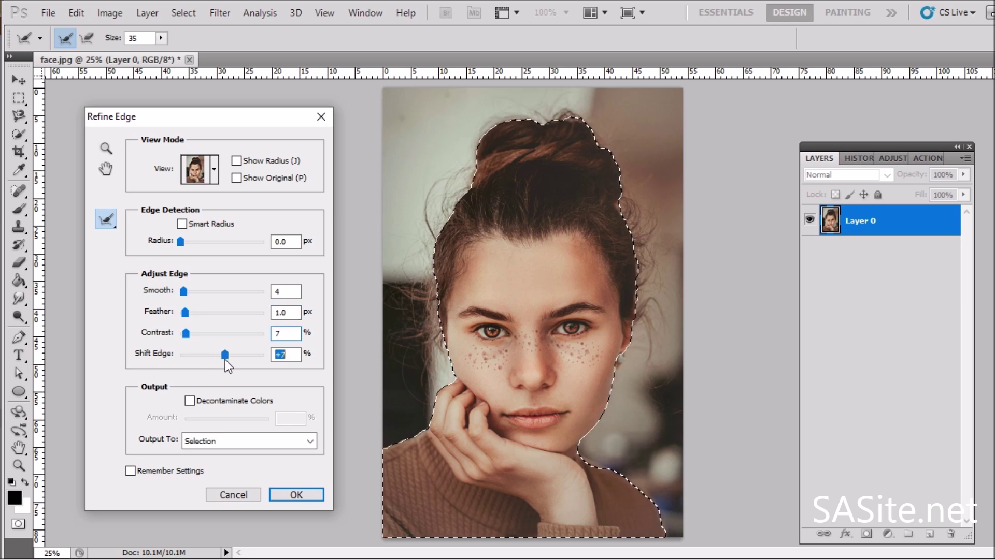
pyautogui.click(306, 496)
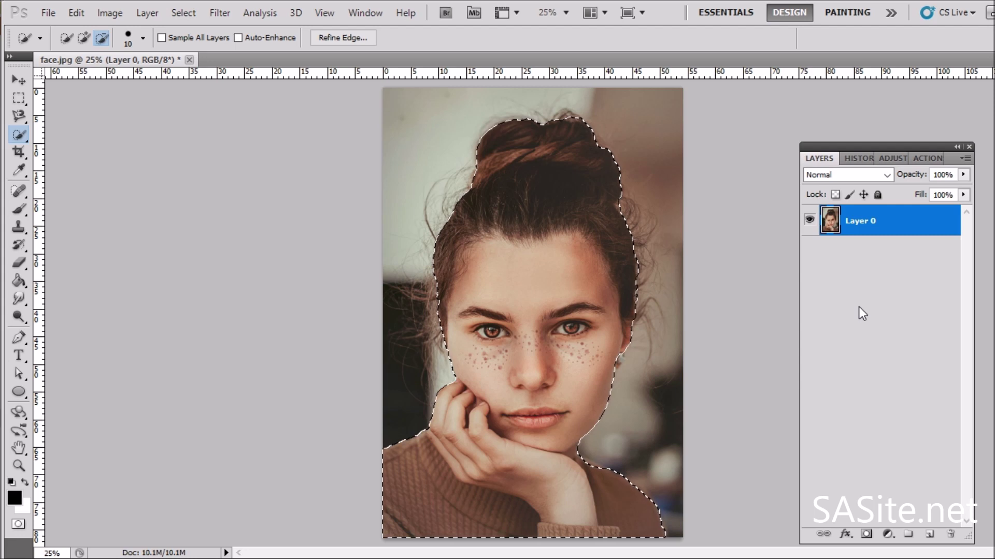
pyautogui.click(865, 535)
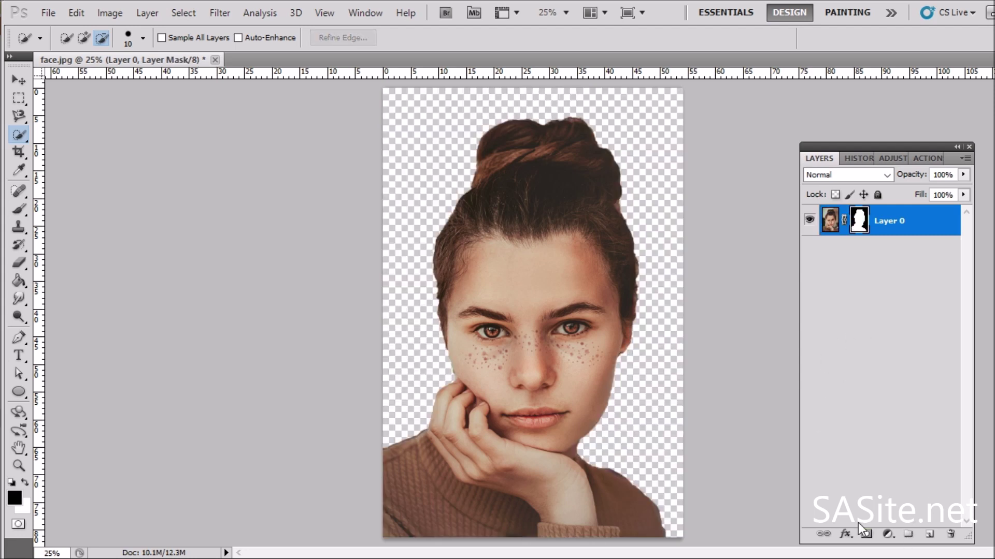
# Rotate the cut-out woman to about -12.5° with Free Transform and shift her down and right on the canvas
pyautogui.moveTo(880, 146); pyautogui.dragTo(836, 108)
pyautogui.press('v')
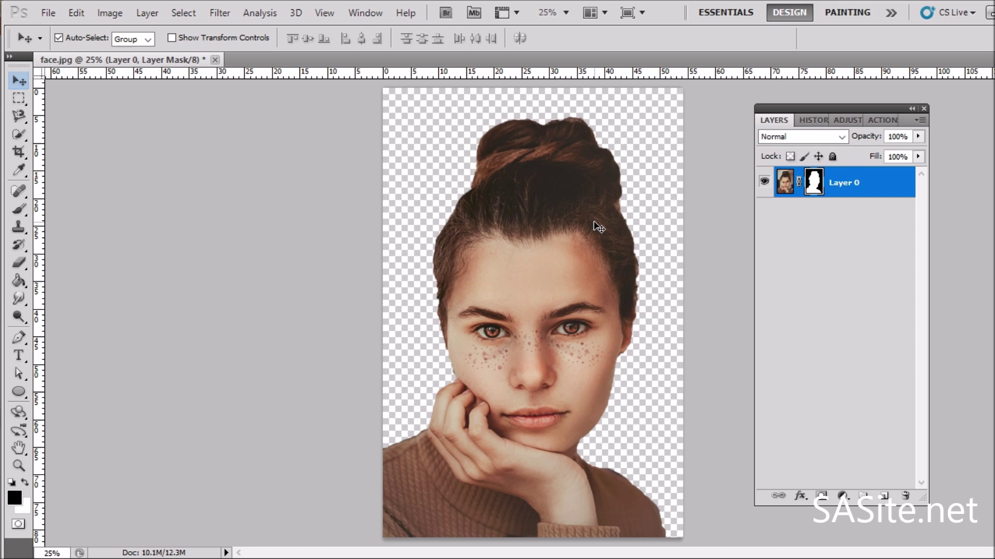
pyautogui.hotkey('ctrl', 't')
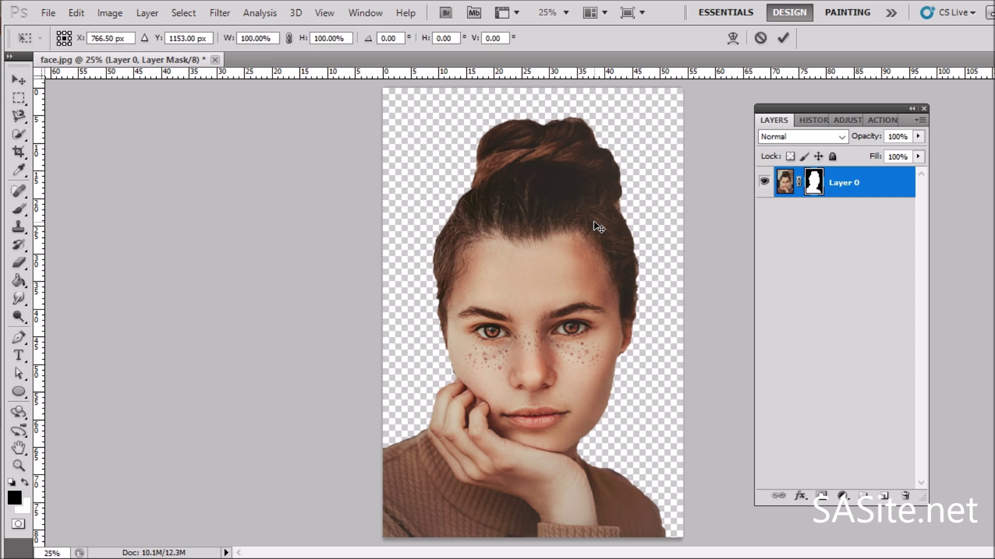
pyautogui.moveTo(711, 534); pyautogui.dragTo(747, 503)
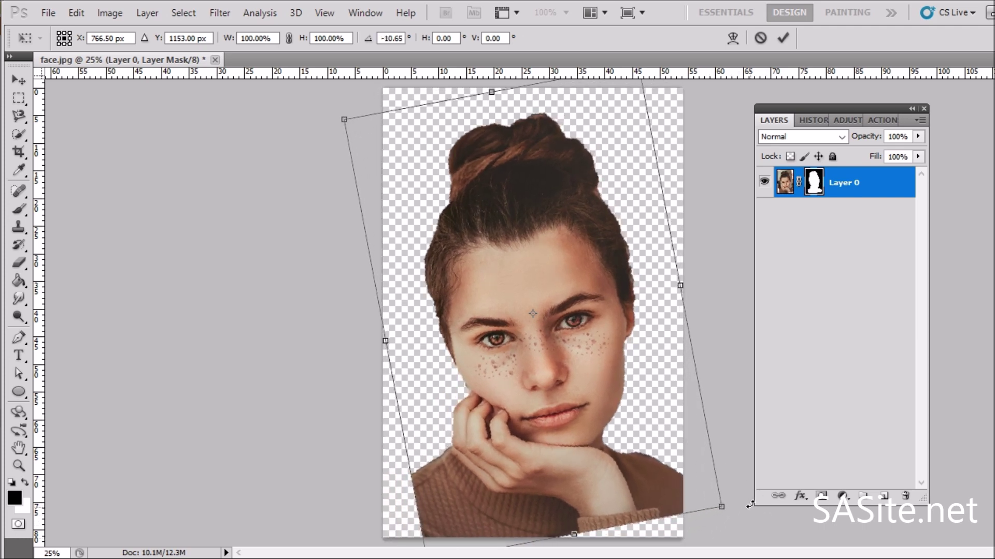
pyautogui.moveTo(565, 338); pyautogui.dragTo(598, 362)
pyautogui.moveTo(727, 318)
pyautogui.mouseDown()
pyautogui.moveTo(723, 306)
pyautogui.moveTo(717, 313)
pyautogui.mouseUp()
pyautogui.moveTo(418, 232)
pyautogui.mouseDown()
pyautogui.moveTo(428, 228)
pyautogui.moveTo(424, 245)
pyautogui.moveTo(418, 229)
pyautogui.mouseUp()
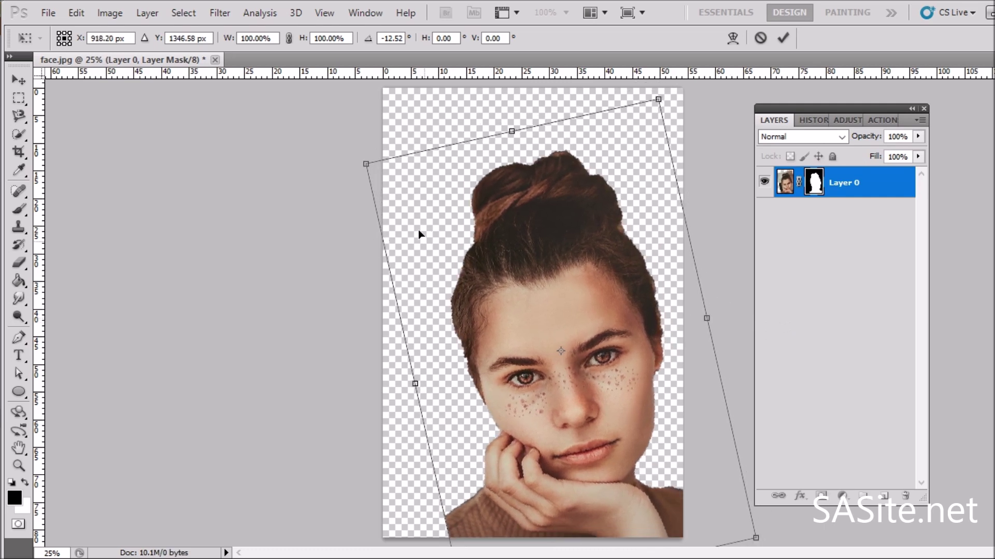
pyautogui.press('v')
pyautogui.click(463, 231)
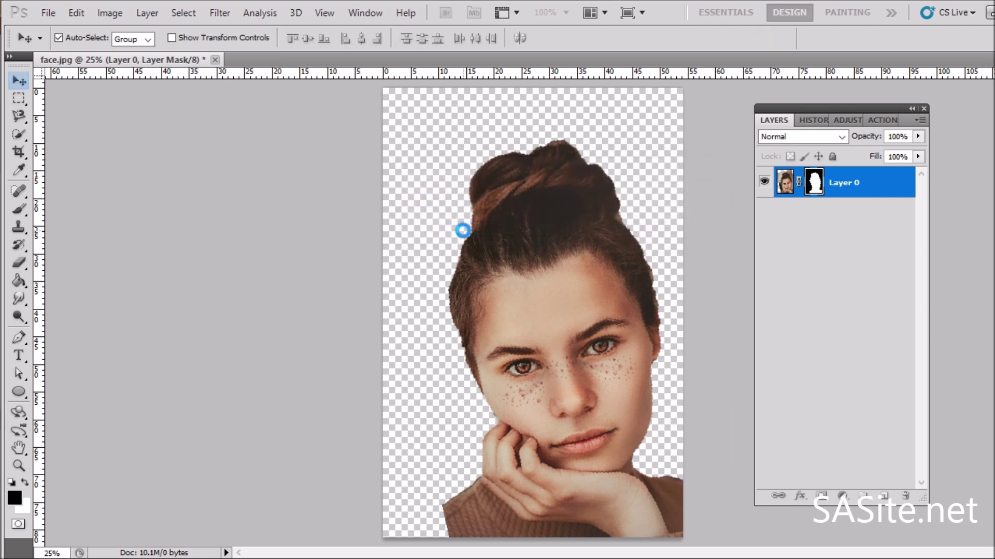
# Rename the cut-out woman's layer as model
pyautogui.click(844, 187)
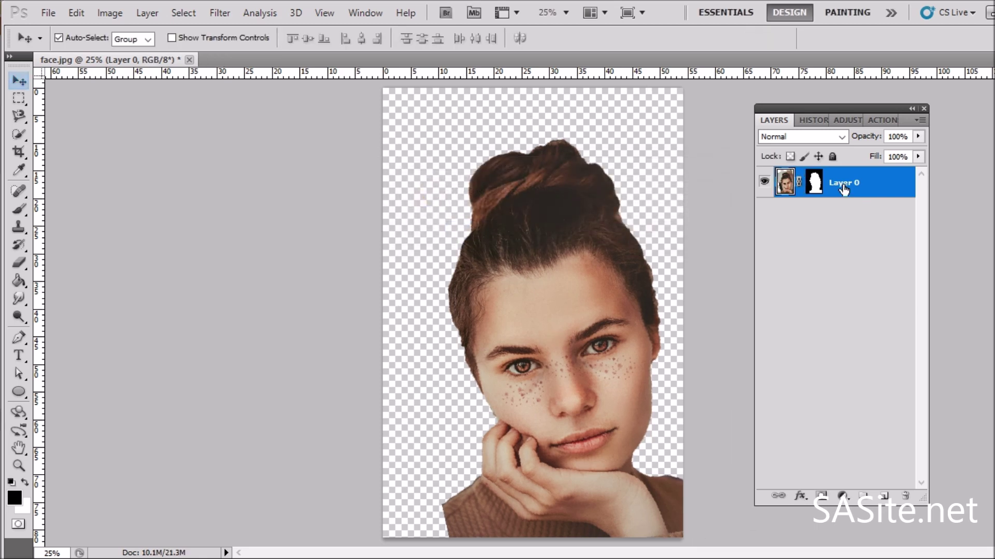
pyautogui.doubleClick(843, 184)
pyautogui.write('model')
pyautogui.click(848, 202)
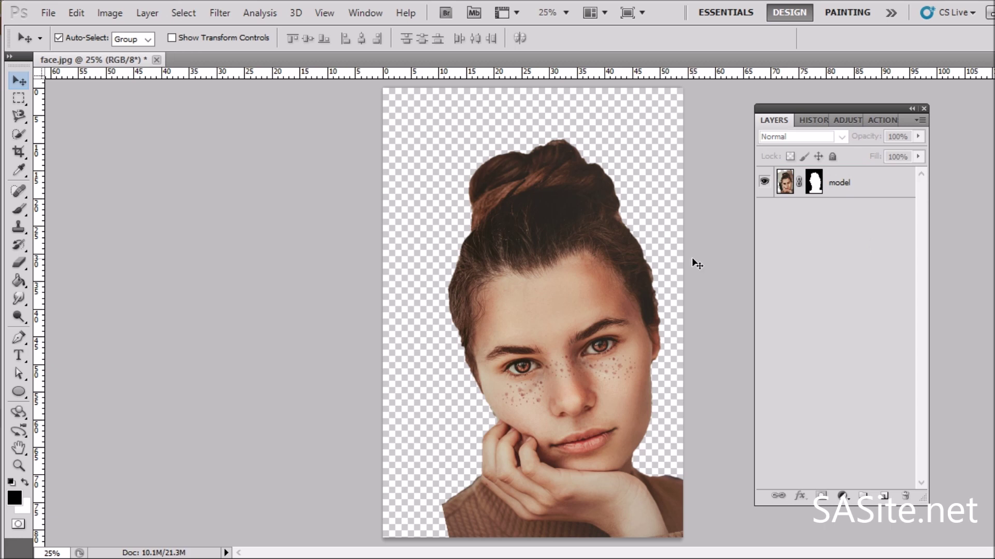
# Add a Solid Color fill layer in white (ffffff)
pyautogui.click(841, 497)
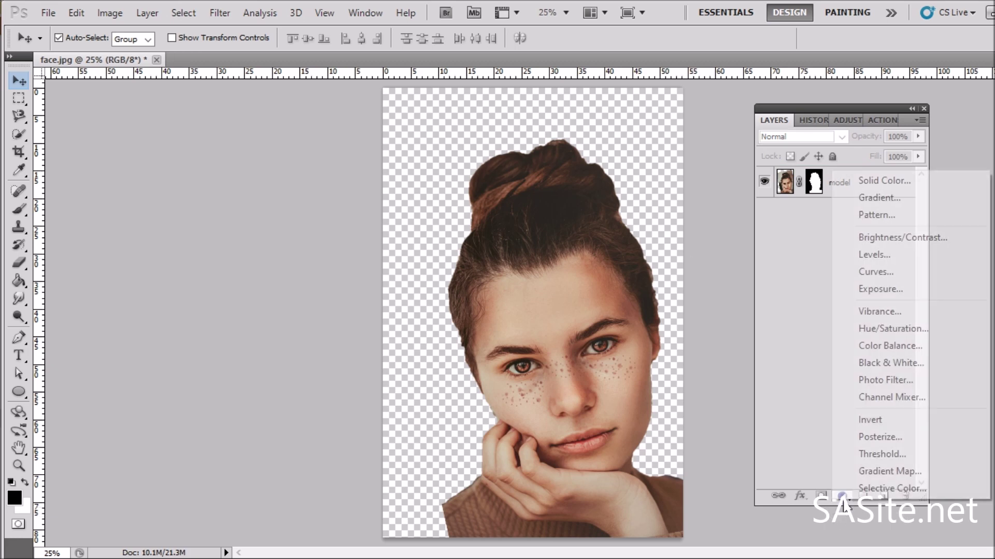
pyautogui.click(893, 183)
pyautogui.moveTo(770, 317); pyautogui.dragTo(692, 276)
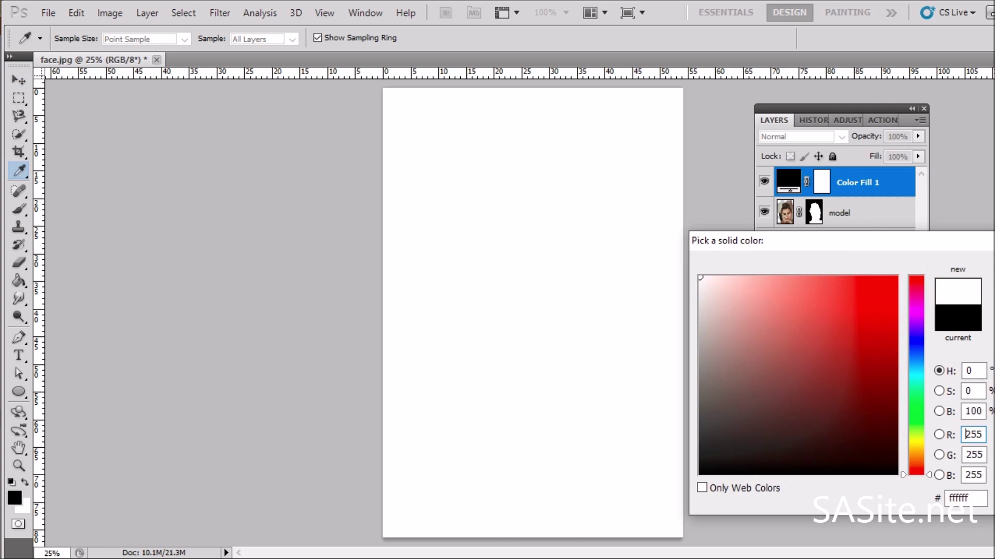
pyautogui.moveTo(895, 245); pyautogui.dragTo(632, 266)
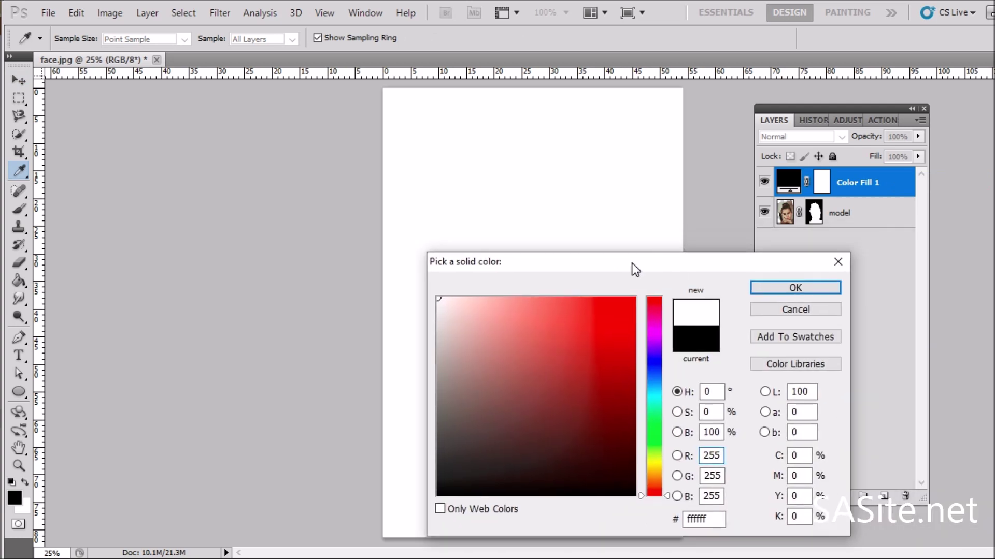
pyautogui.click(797, 290)
# Rename the white fill layer as bg and place it below the model layer
pyautogui.doubleClick(857, 183)
pyautogui.write('bg')
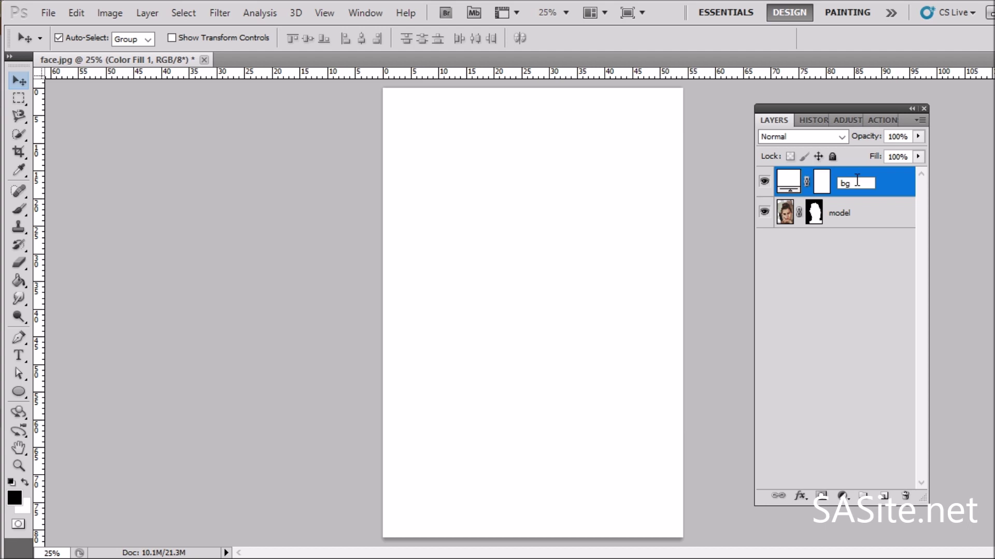
pyautogui.click(860, 203)
pyautogui.click(853, 184)
pyautogui.moveTo(853, 184); pyautogui.dragTo(852, 221)
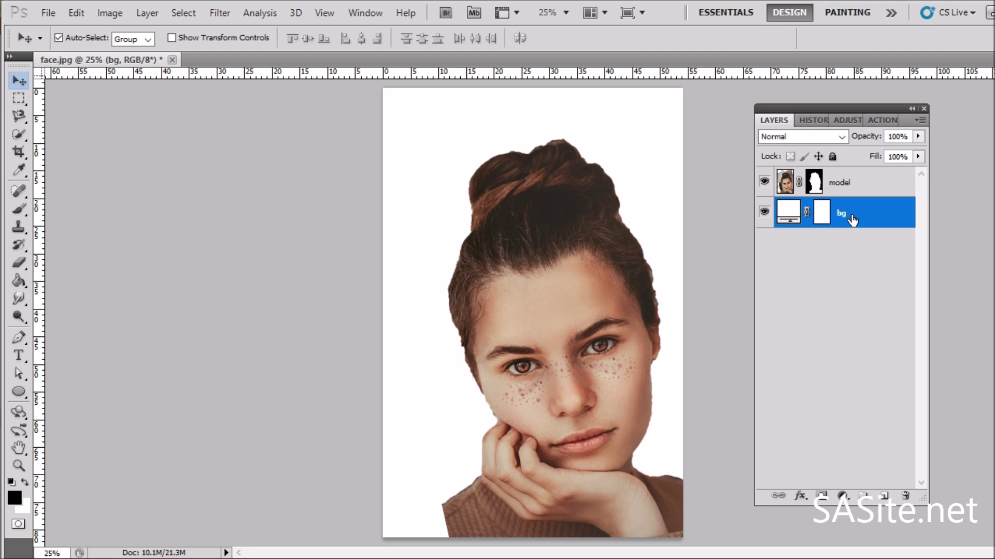
# Desaturate the model layer to black and white
pyautogui.click(849, 188)
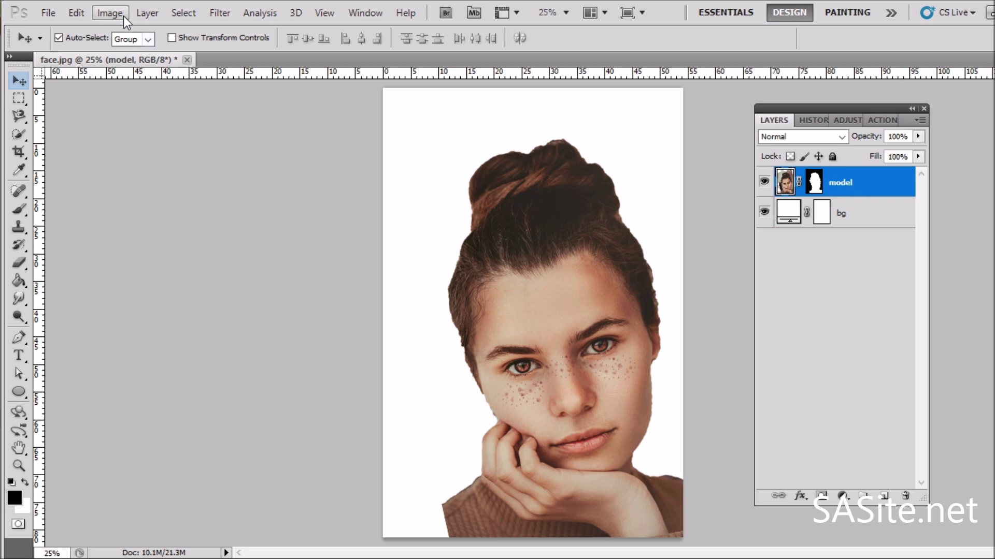
pyautogui.click(109, 13)
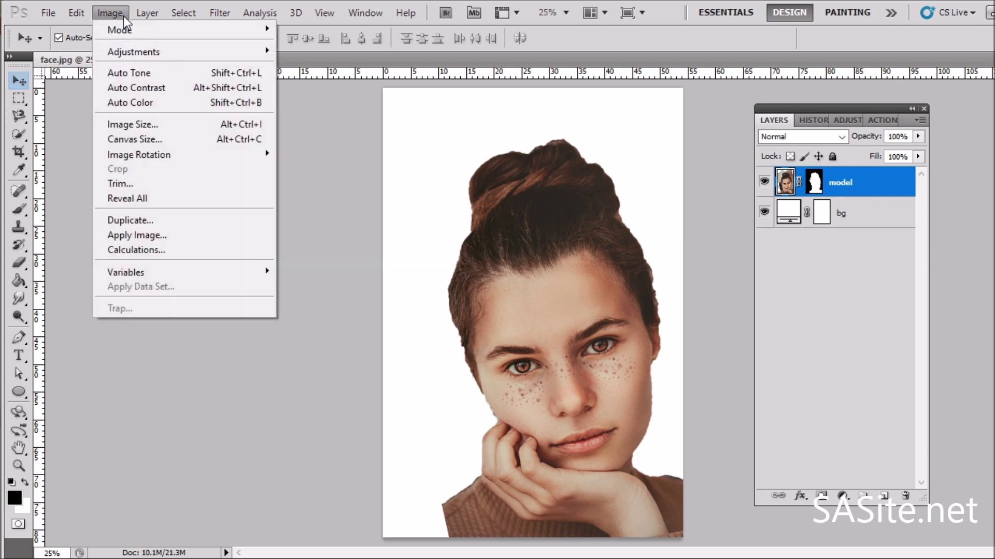
pyautogui.moveTo(126, 51)
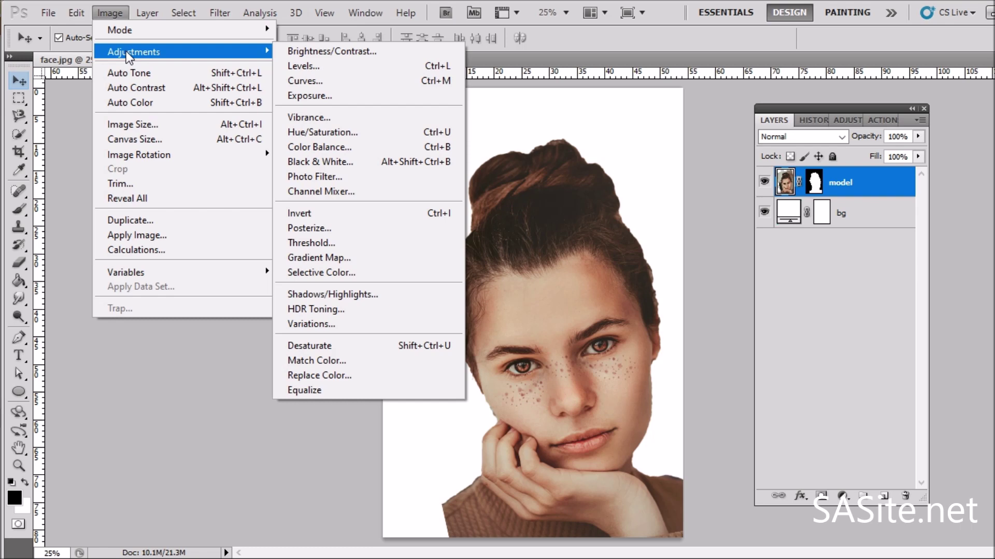
pyautogui.click(356, 347)
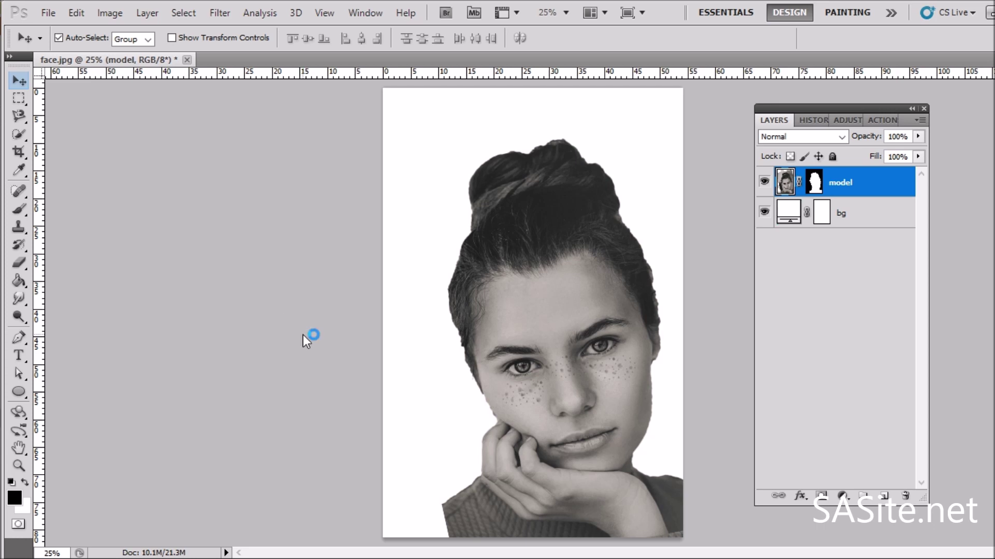
pyautogui.click(47, 11)
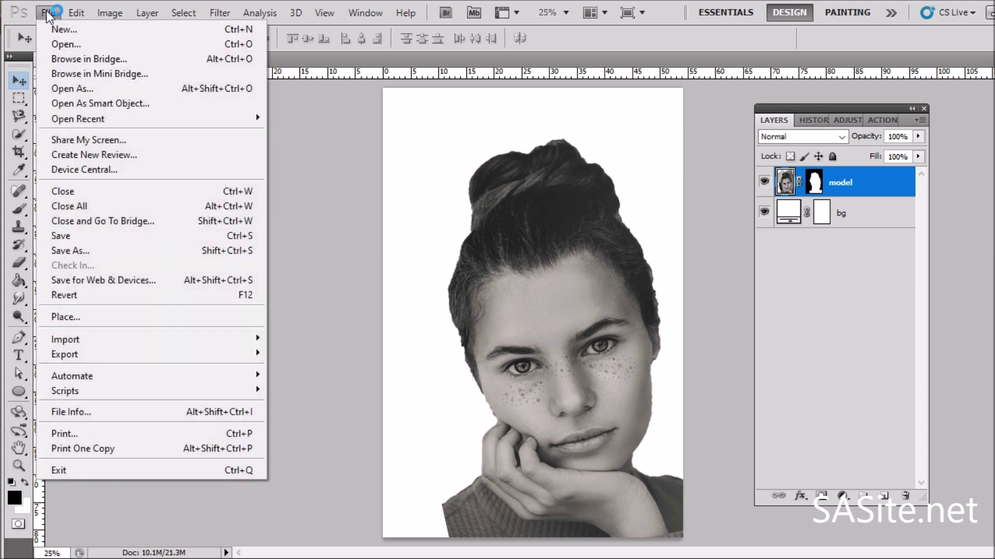
pyautogui.click(60, 46)
pyautogui.click(811, 291)
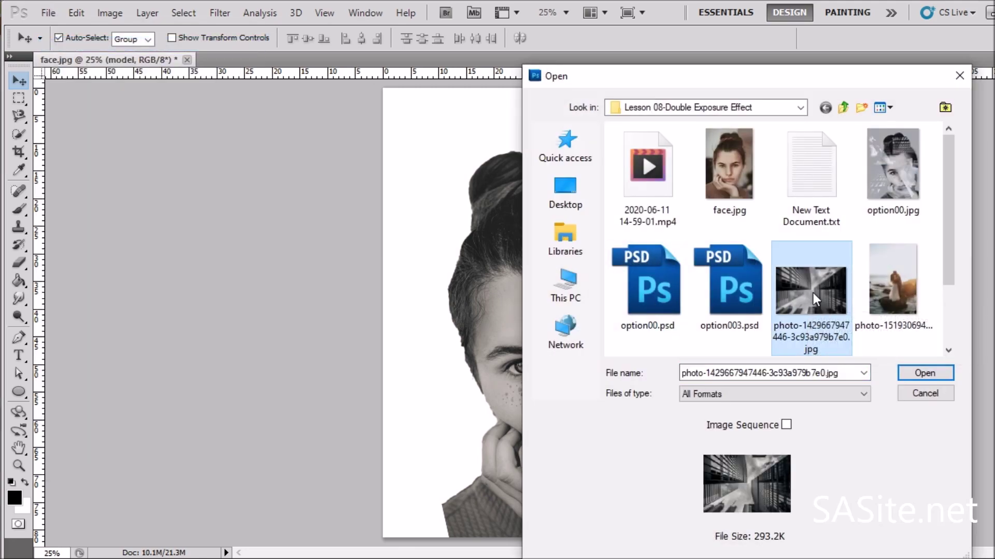
pyautogui.click(925, 373)
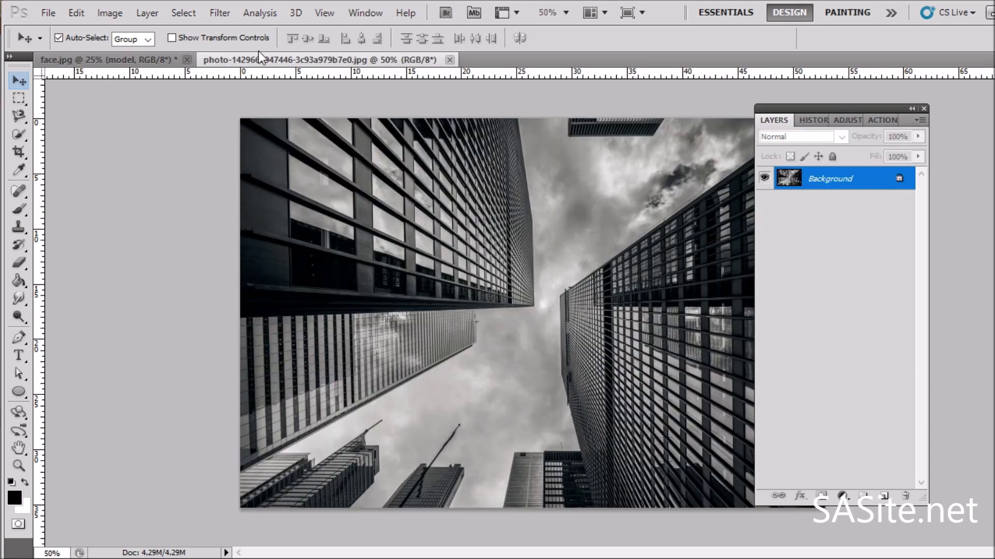
# Copy the city photo into face.jpg through a separate window, close the photo, and move the copy over the woman's face
pyautogui.rightClick(278, 61)
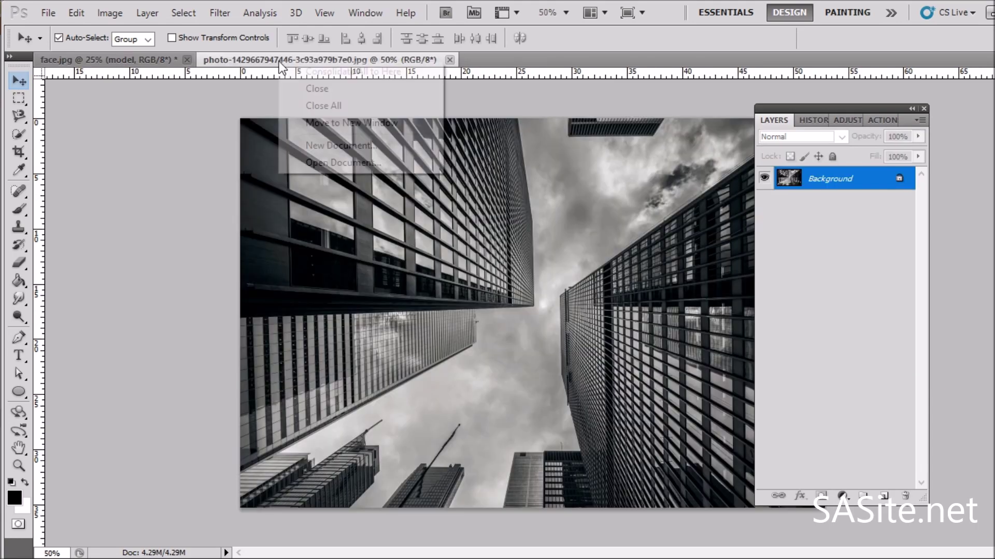
pyautogui.click(311, 123)
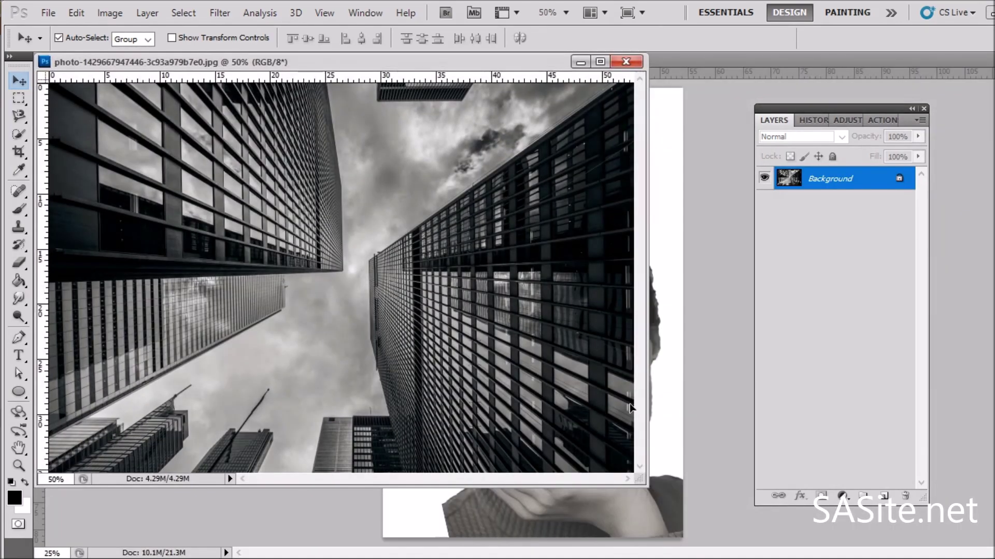
pyautogui.moveTo(662, 437); pyautogui.dragTo(662, 437)
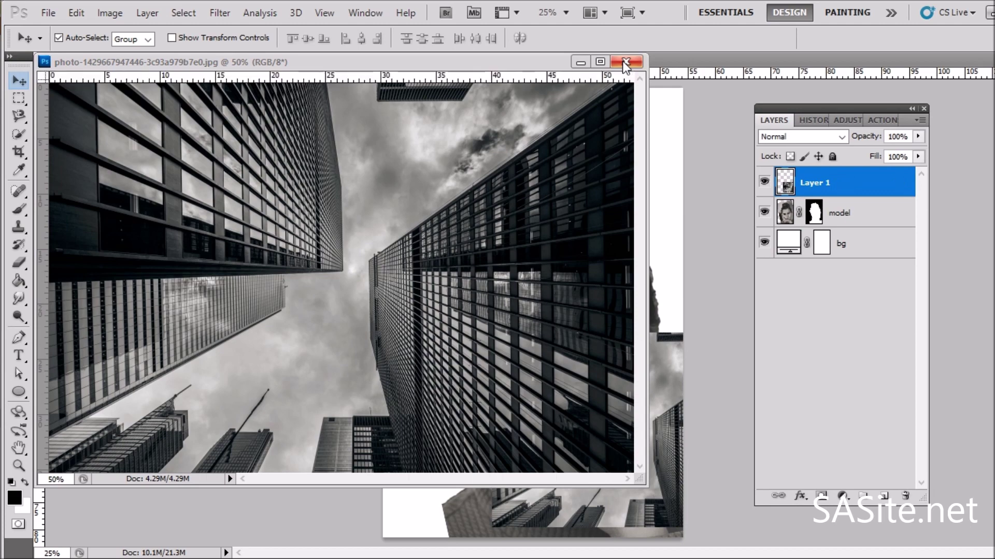
pyautogui.click(626, 61)
pyautogui.moveTo(579, 426); pyautogui.dragTo(454, 324)
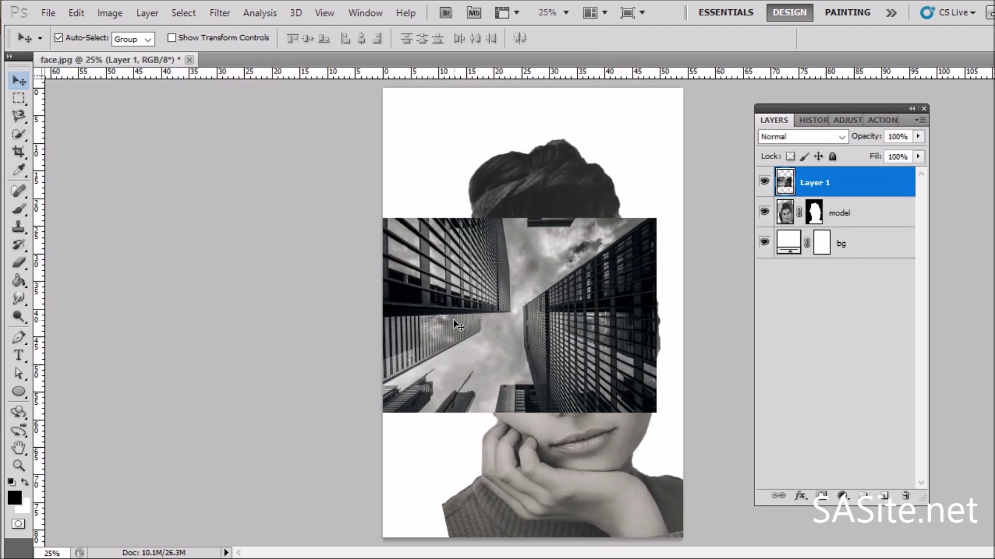
# Rotate the city image to -90° and scale it to about 168% with Free Transform, covering the whole canvas
pyautogui.hotkey('ctrl', 't')
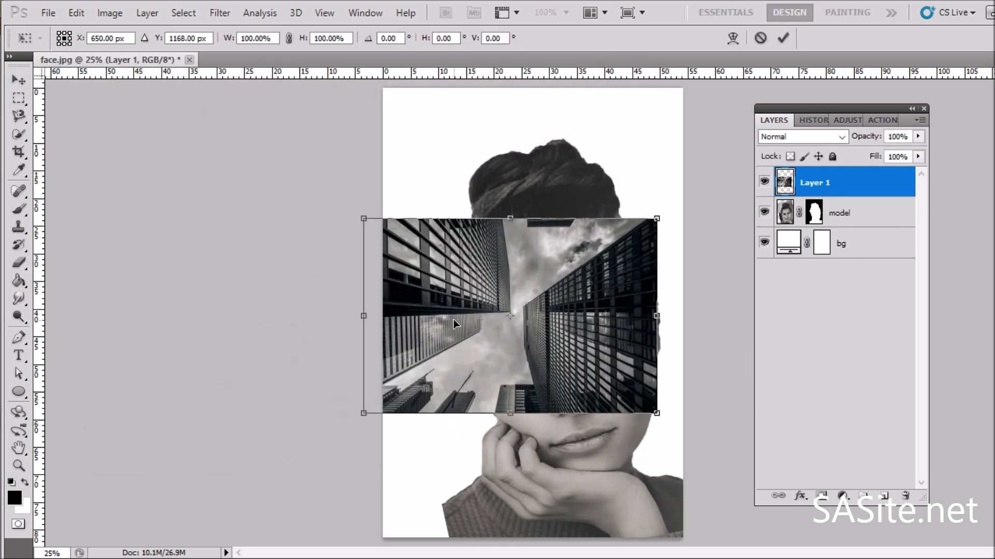
pyautogui.moveTo(683, 274); pyautogui.dragTo(585, 117)
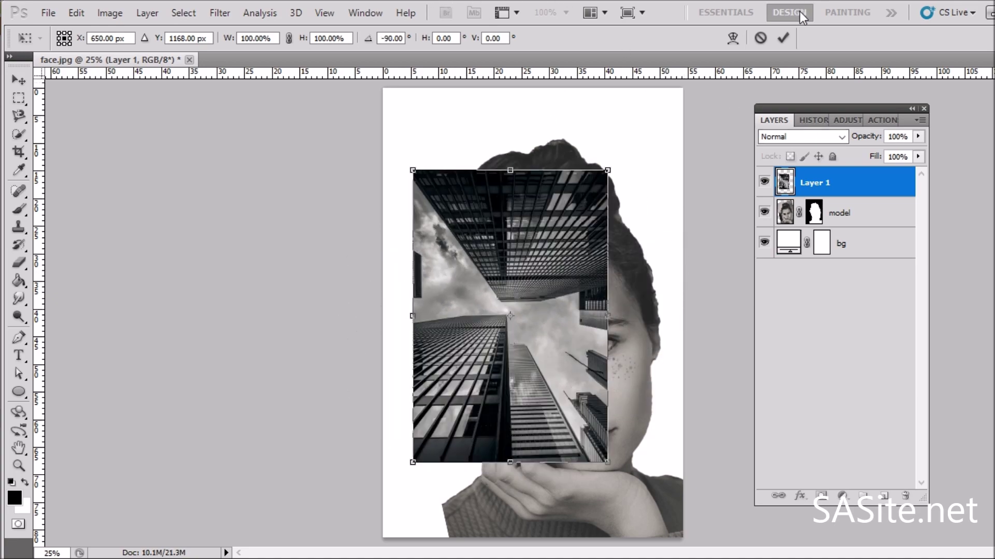
pyautogui.moveTo(607, 170); pyautogui.dragTo(842, 11)
pyautogui.moveTo(580, 305); pyautogui.dragTo(537, 418)
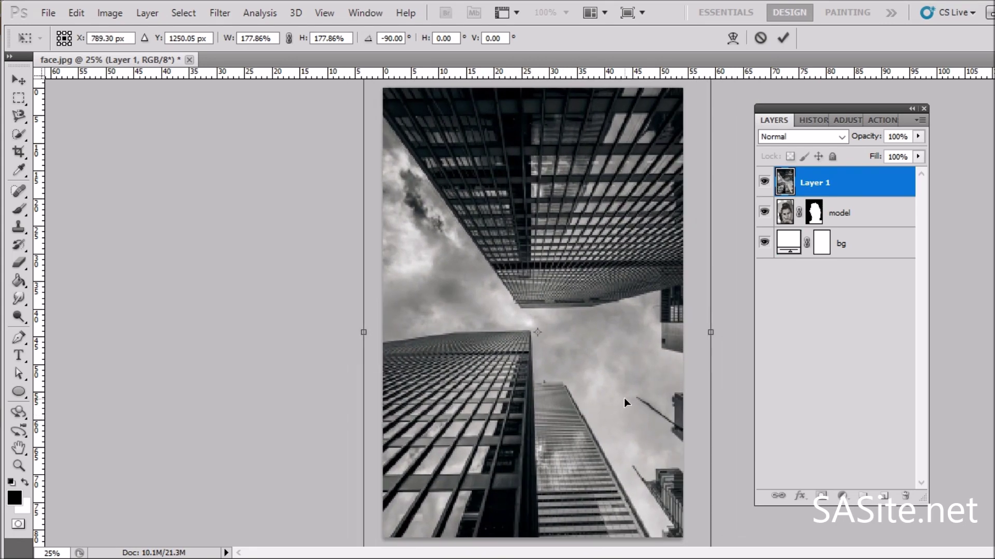
pyautogui.hotkey('ctrl', '0')
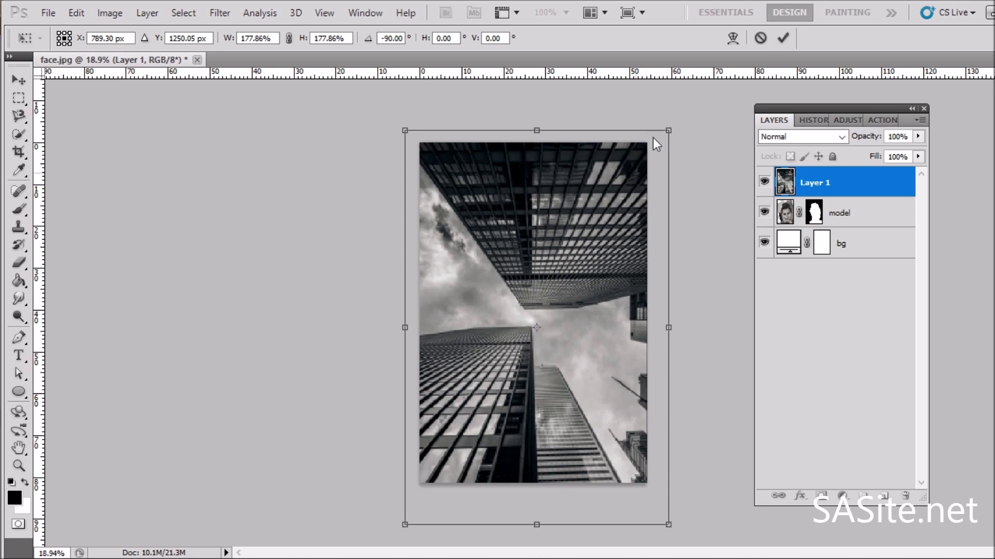
pyautogui.moveTo(668, 525); pyautogui.dragTo(655, 502)
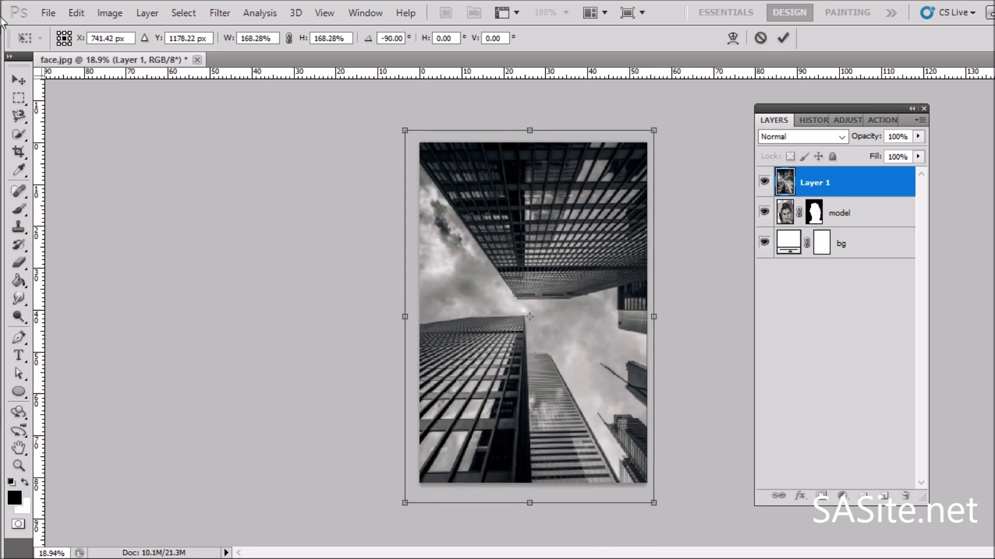
pyautogui.click(18, 79)
pyautogui.click(487, 229)
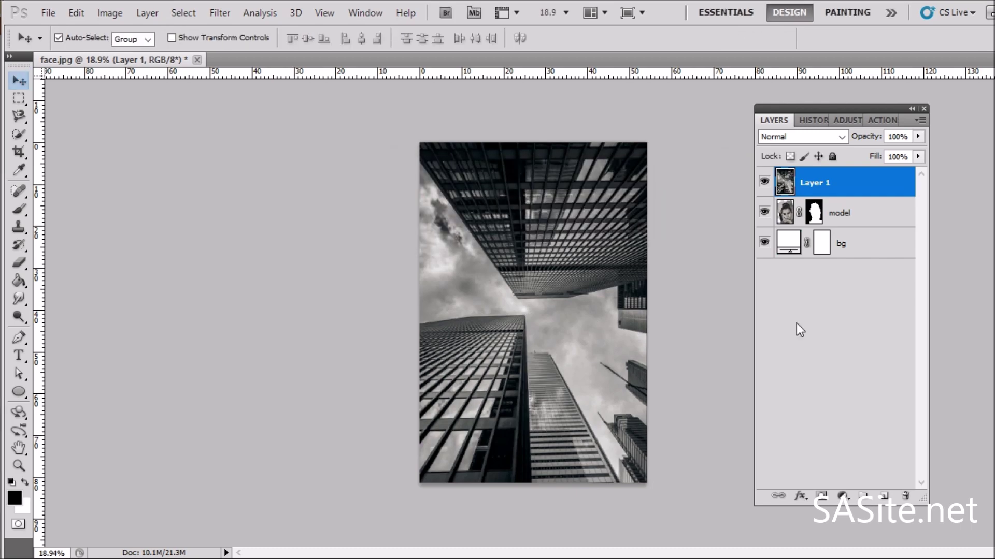
# Rename the city image's layer as city
pyautogui.doubleClick(818, 191)
pyautogui.write('city')
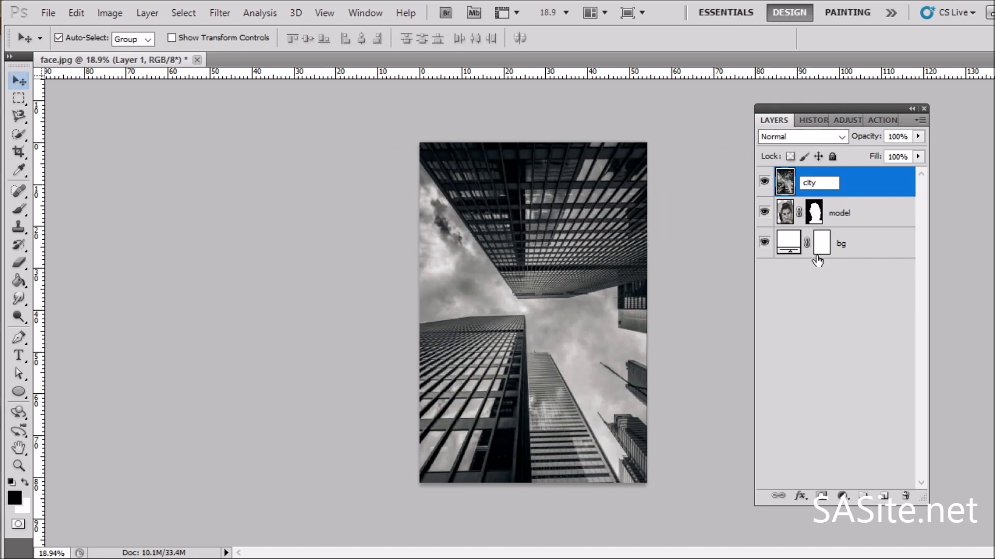
pyautogui.click(831, 288)
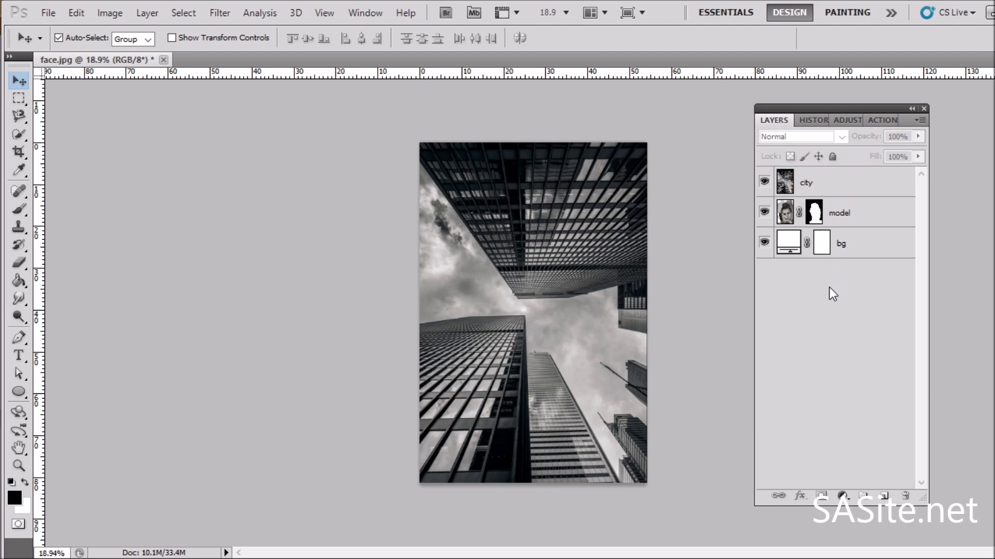
# Try the Darken, Overlay and Luminosity blend modes on the city layer
pyautogui.click(772, 182)
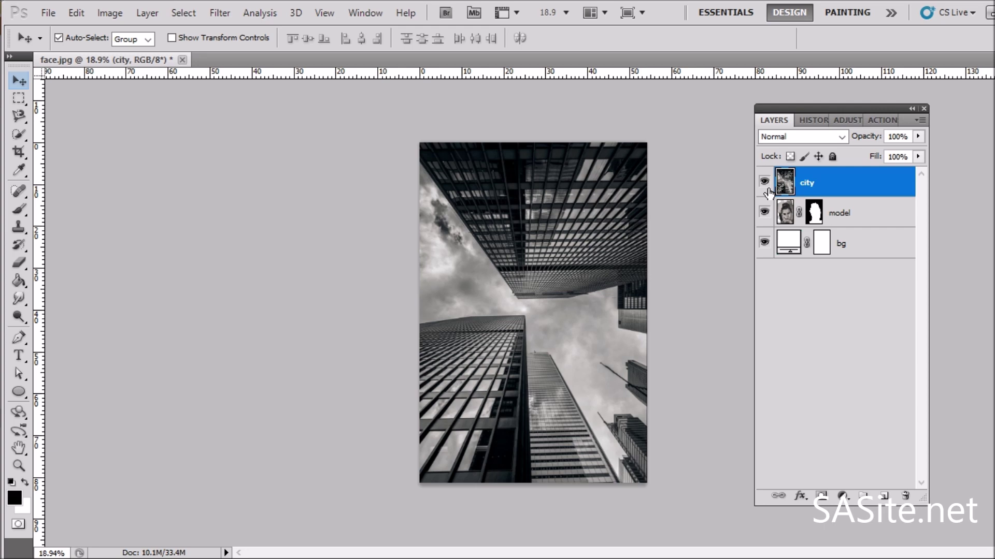
pyautogui.click(841, 137)
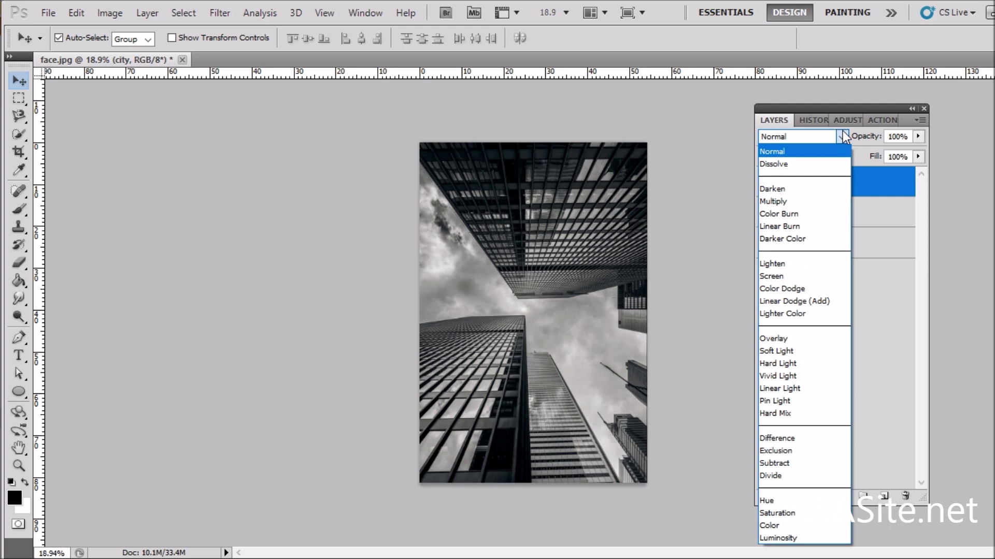
pyautogui.click(811, 189)
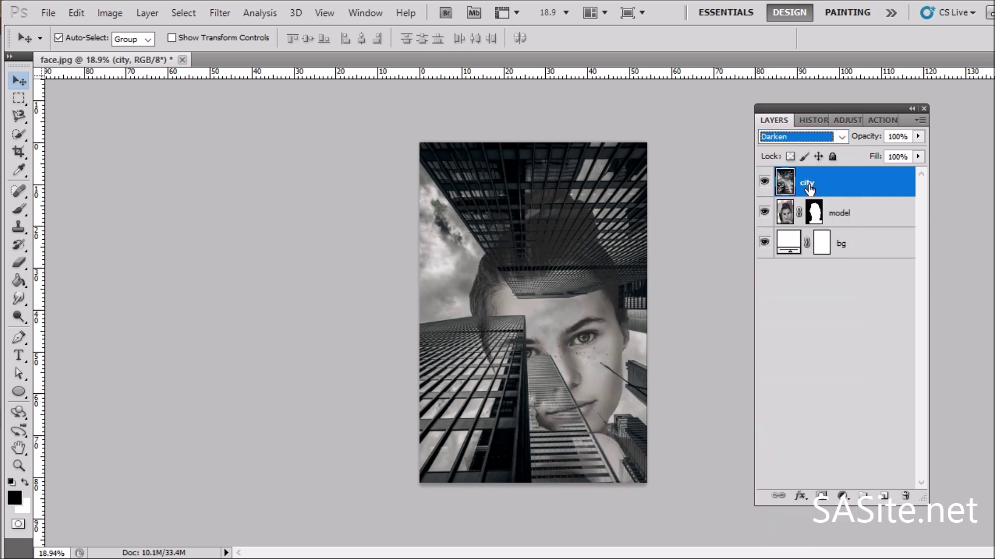
pyautogui.click(810, 136)
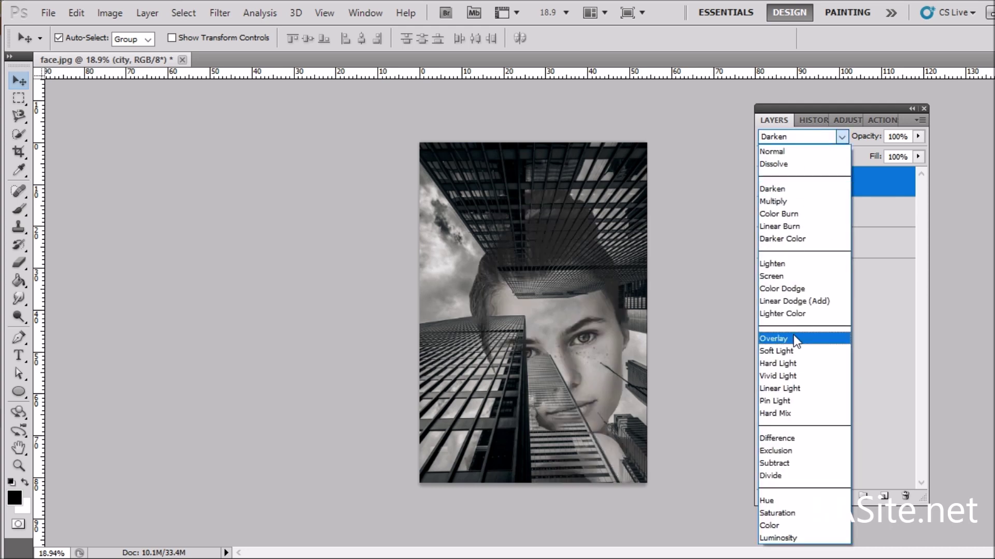
pyautogui.click(793, 338)
pyautogui.click(793, 136)
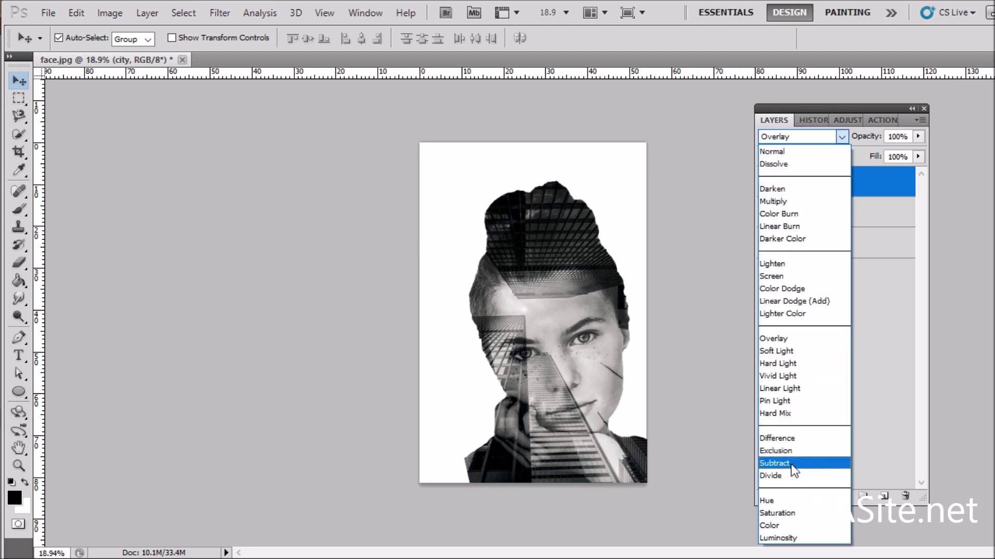
pyautogui.click(776, 536)
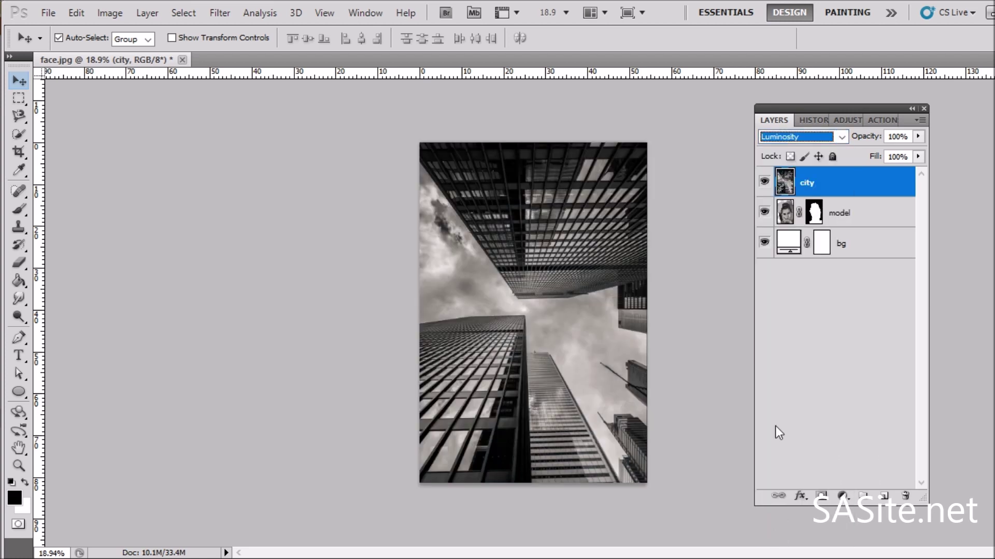
# Set the city layer's blend mode to Lighten
pyautogui.click(829, 142)
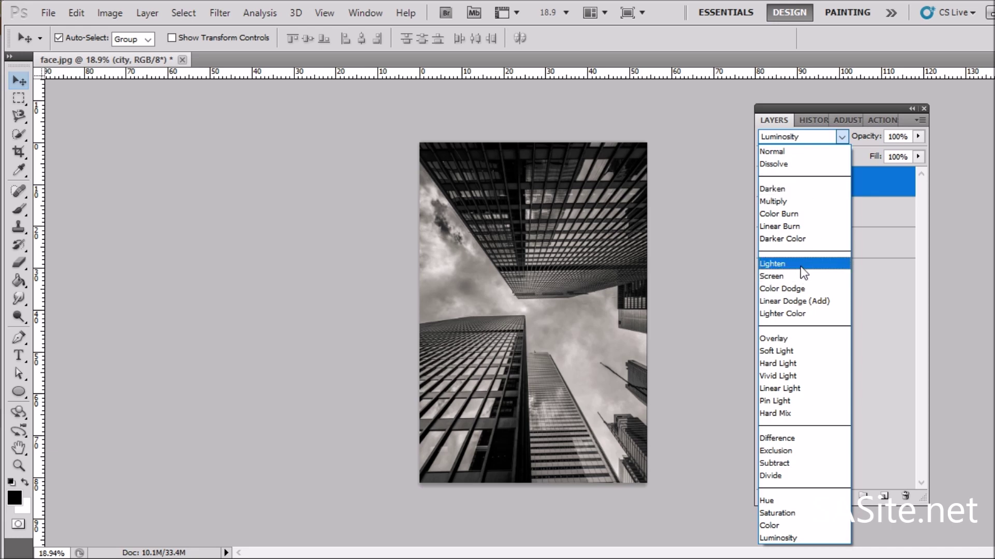
pyautogui.click(803, 265)
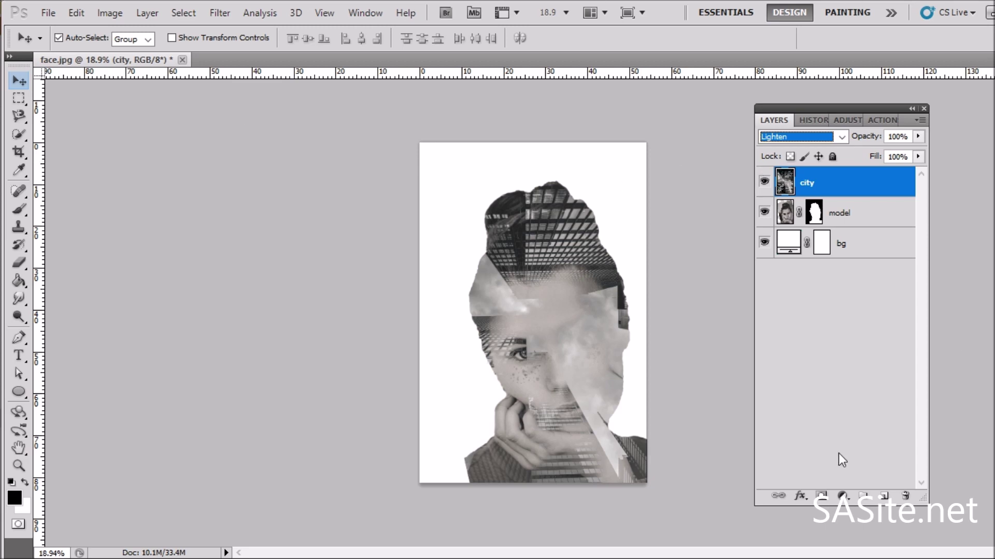
# Recolor the bg fill layer with a gray (9b9ea0) sampled from the cloudy area beside the woman's forehead
pyautogui.doubleClick(801, 243)
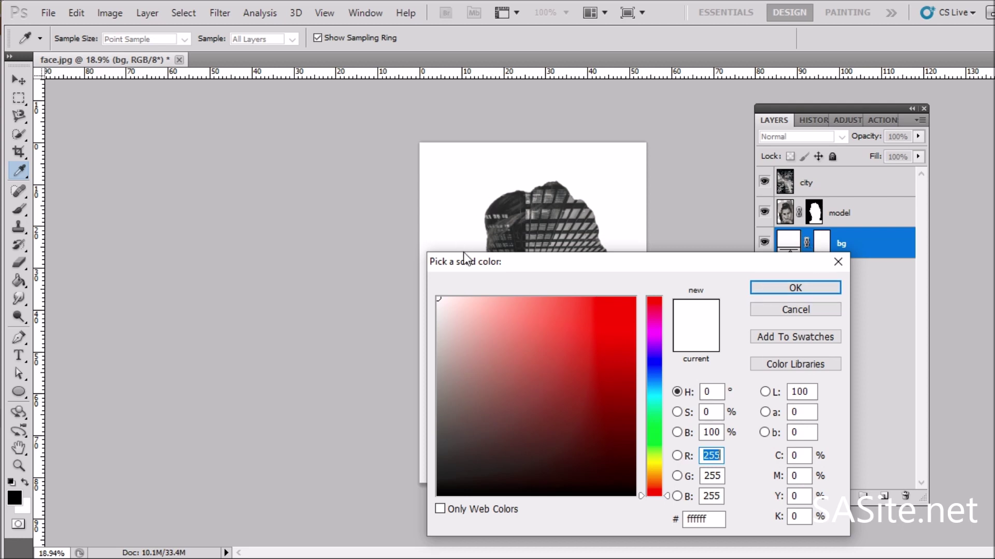
pyautogui.moveTo(473, 270); pyautogui.dragTo(659, 245)
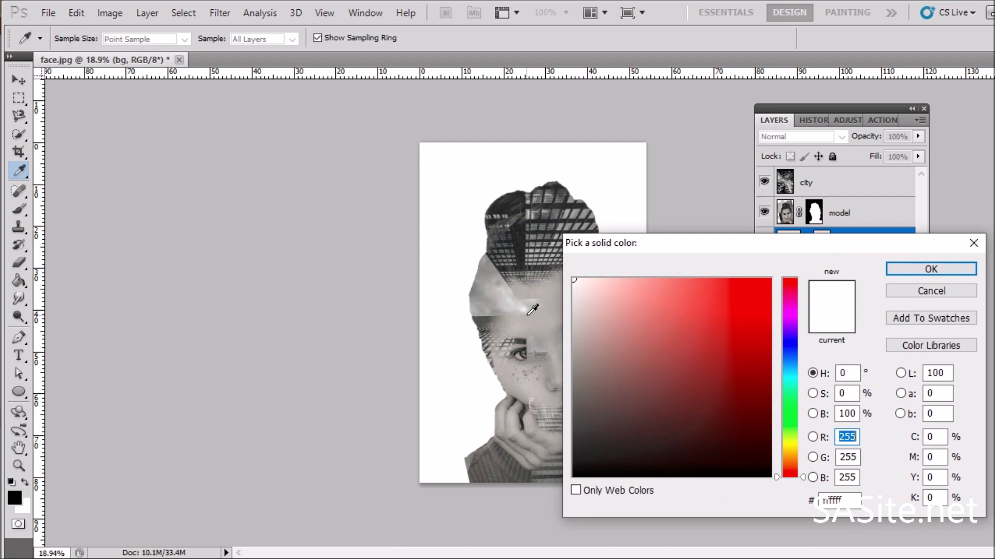
pyautogui.click(498, 289)
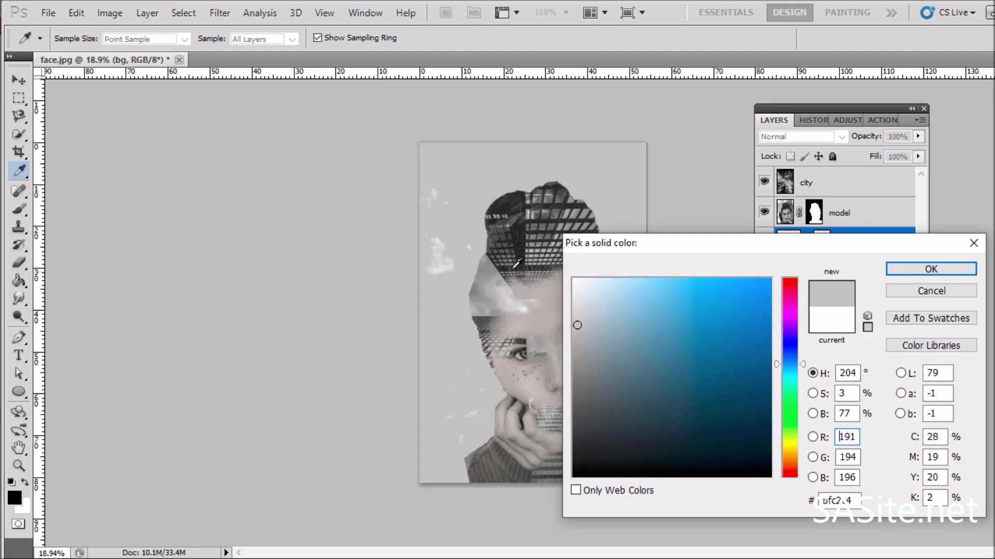
pyautogui.click(489, 289)
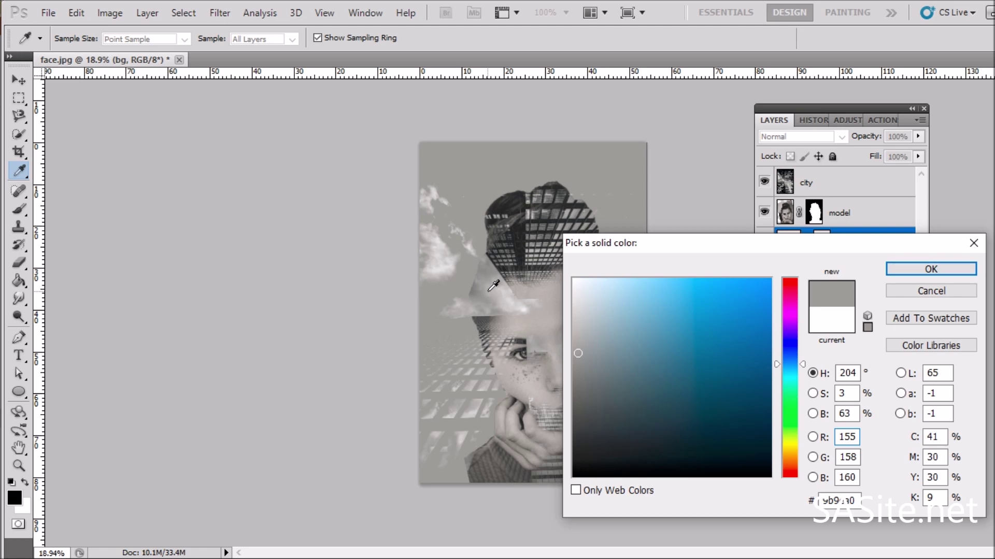
pyautogui.click(916, 269)
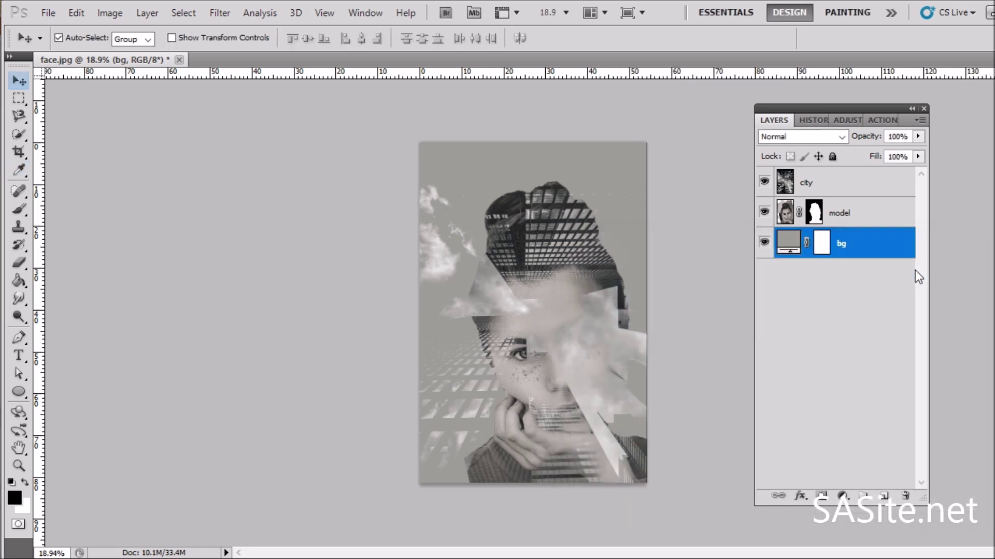
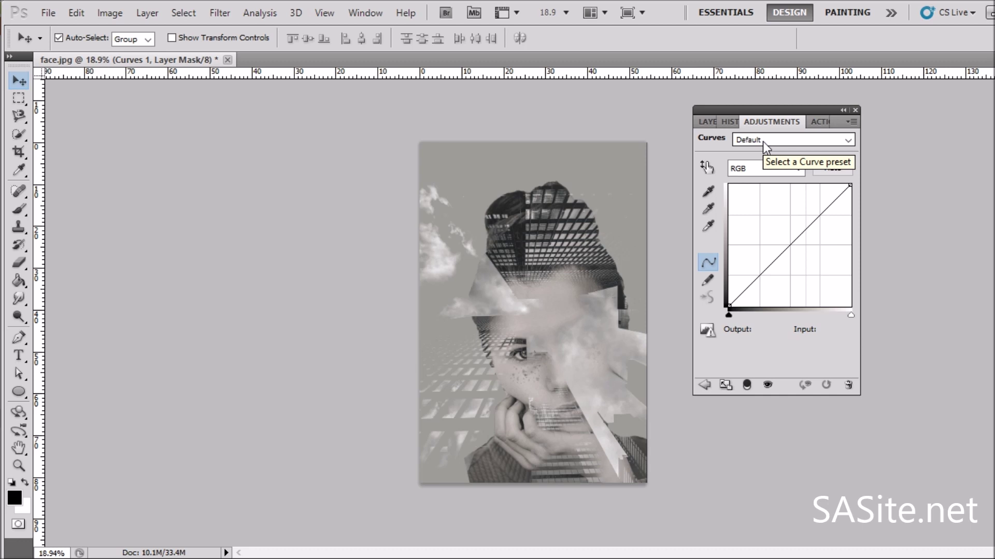
# Apply the Increase Contrast (RGB) preset to the Curves adjustment layer
pyautogui.click(763, 141)
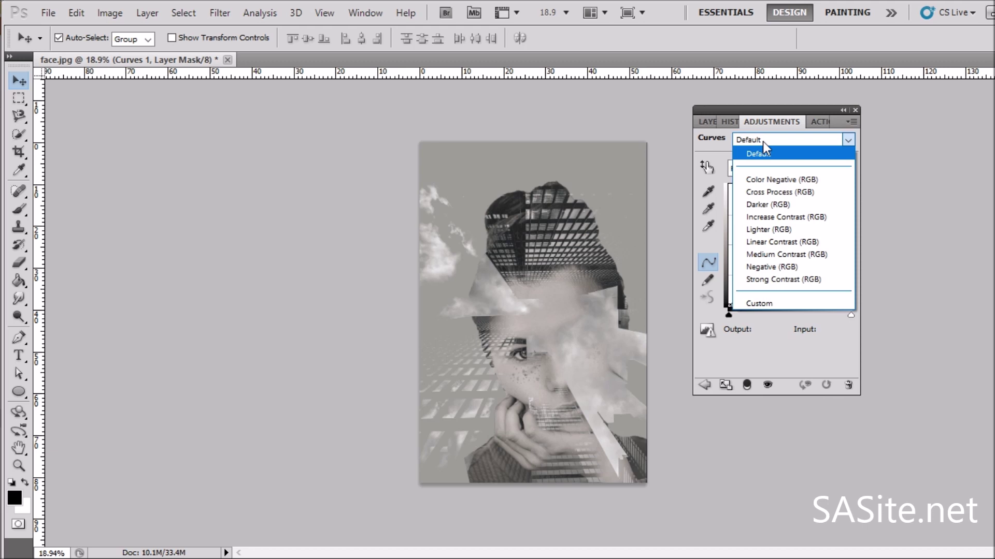
pyautogui.click(766, 217)
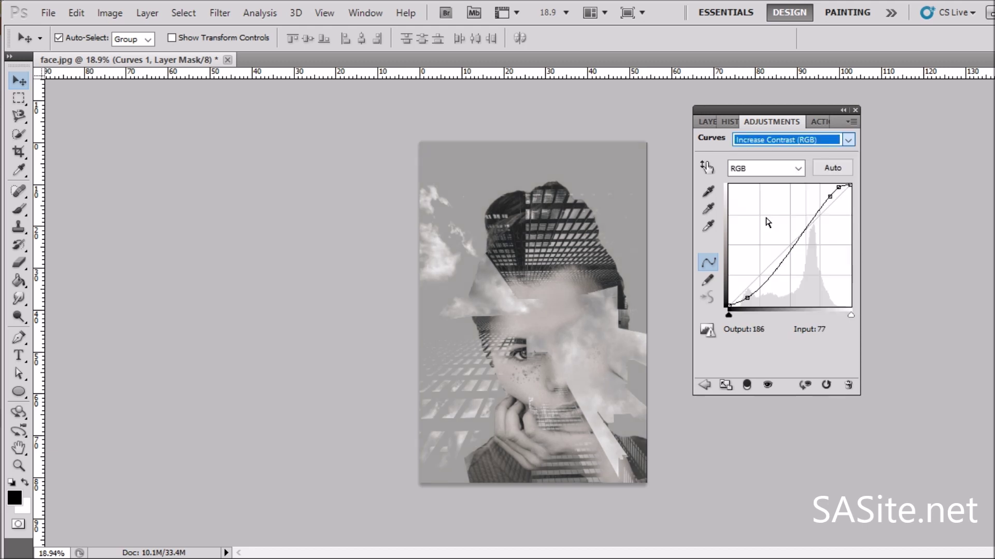
# Try the Medium Contrast, Darker and Strong Contrast presets on the Curves adjustment layer
pyautogui.click(772, 140)
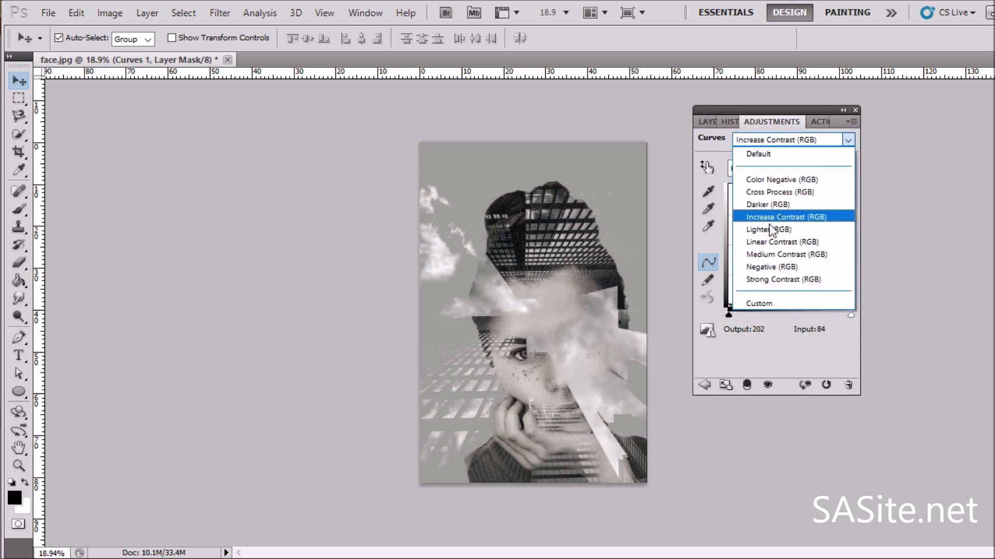
pyautogui.click(772, 255)
pyautogui.click(768, 140)
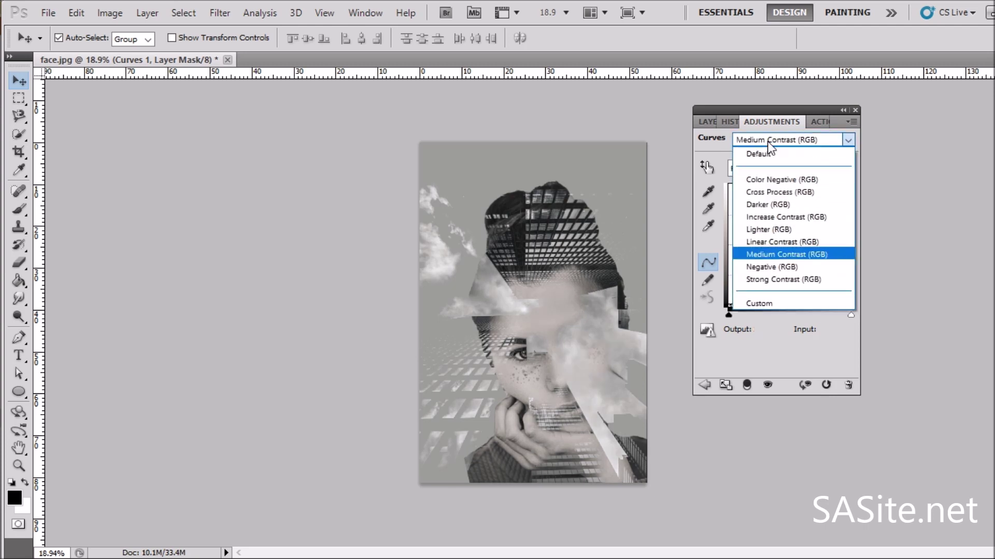
pyautogui.click(769, 205)
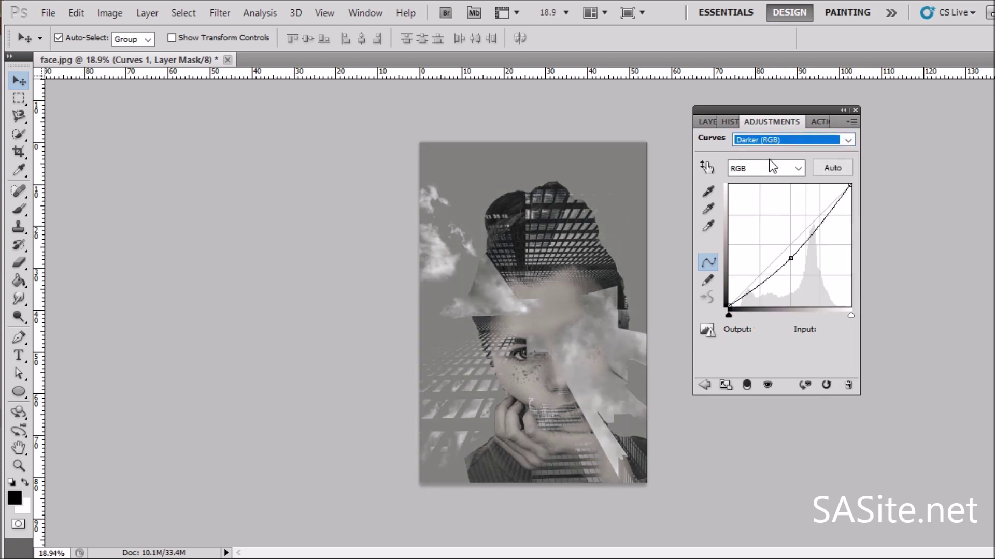
pyautogui.click(770, 140)
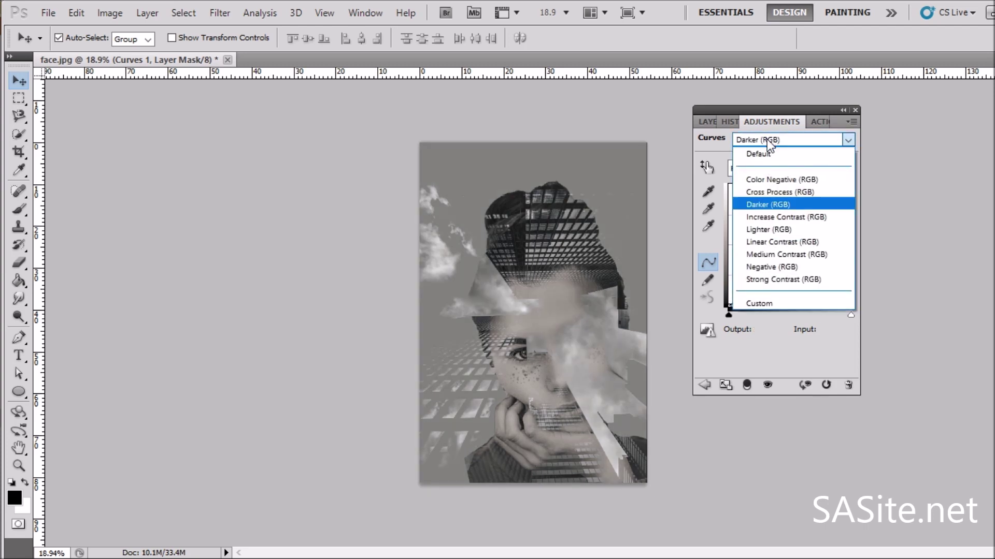
pyautogui.click(775, 281)
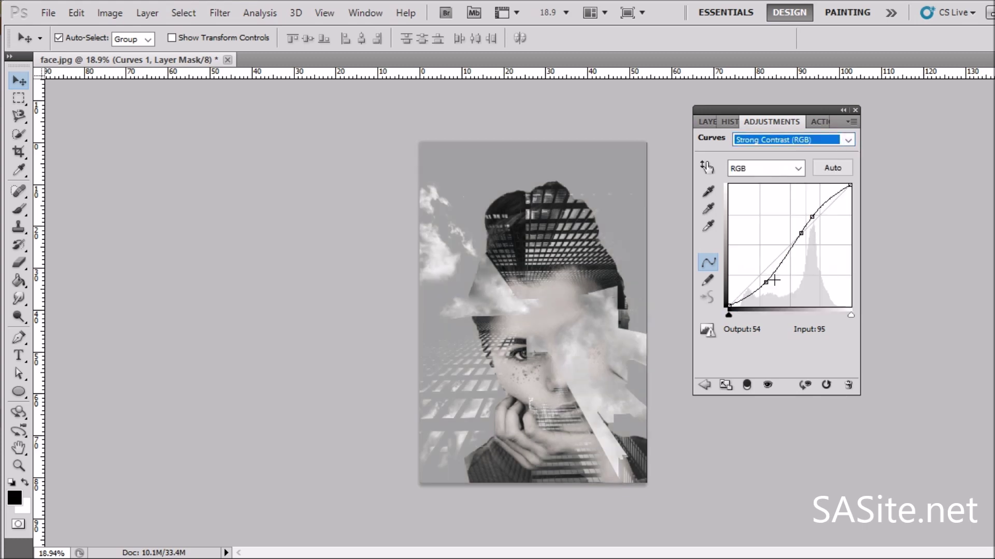
pyautogui.moveTo(821, 208); pyautogui.dragTo(810, 217)
# Reset the curve to Default and shape a custom contrast curve with a midpoint and a lower shadow point at input 99, output 74
pyautogui.click(806, 142)
pyautogui.click(786, 155)
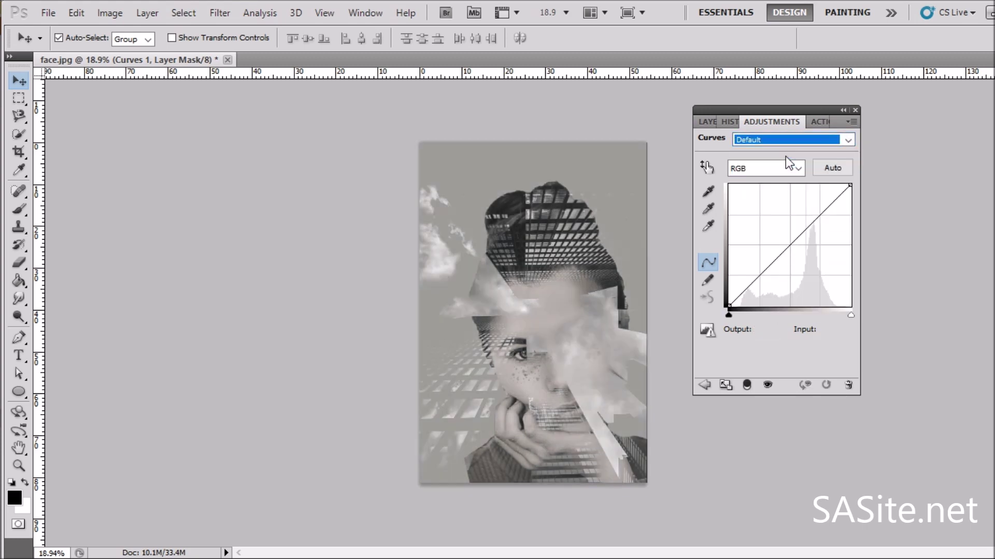
pyautogui.click(791, 243)
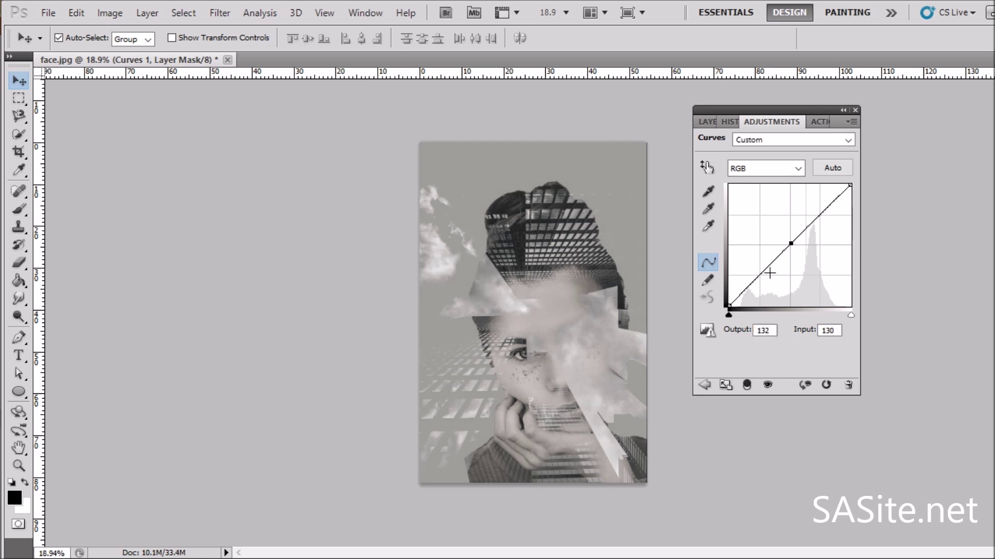
pyautogui.moveTo(765, 270)
pyautogui.mouseDown()
pyautogui.moveTo(759, 257)
pyautogui.moveTo(776, 271)
pyautogui.mouseUp()
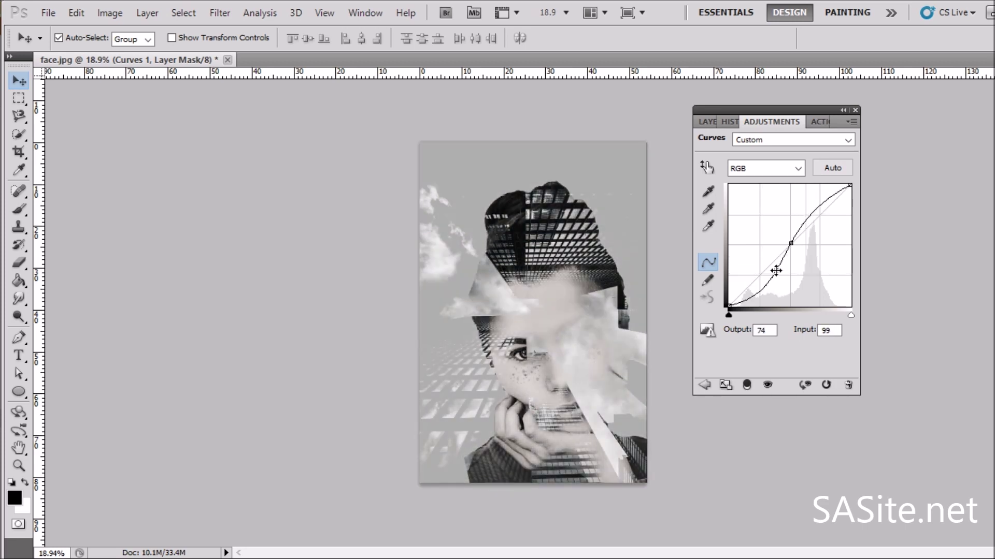
# Apply the Strong Contrast (RGB) preset to the Curves adjustment layer and return to the layer list
pyautogui.click(796, 139)
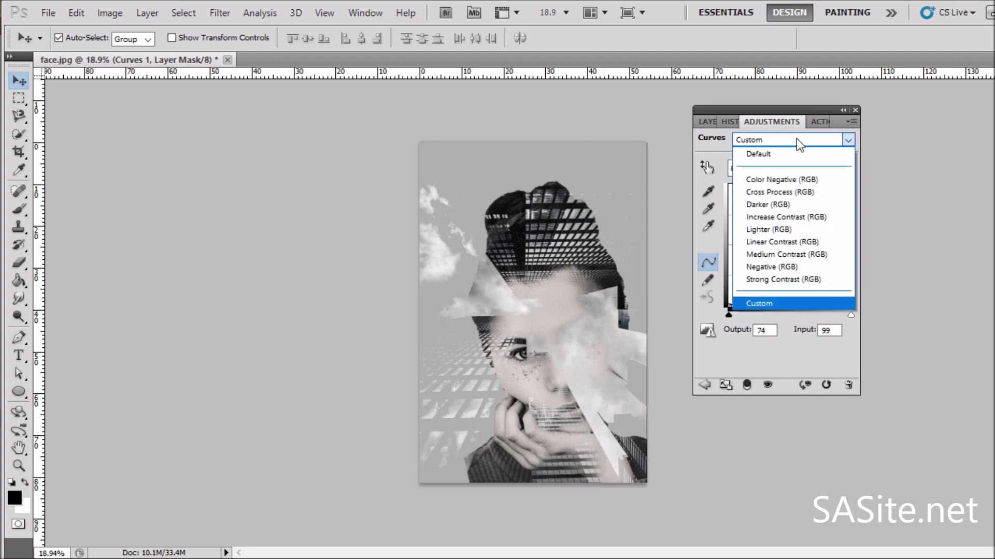
pyautogui.click(789, 281)
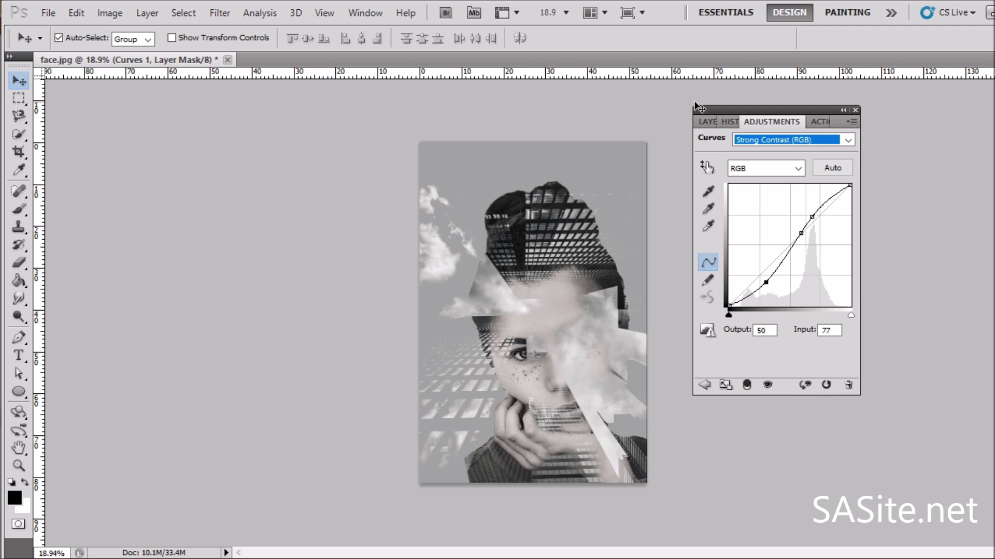
pyautogui.click(706, 121)
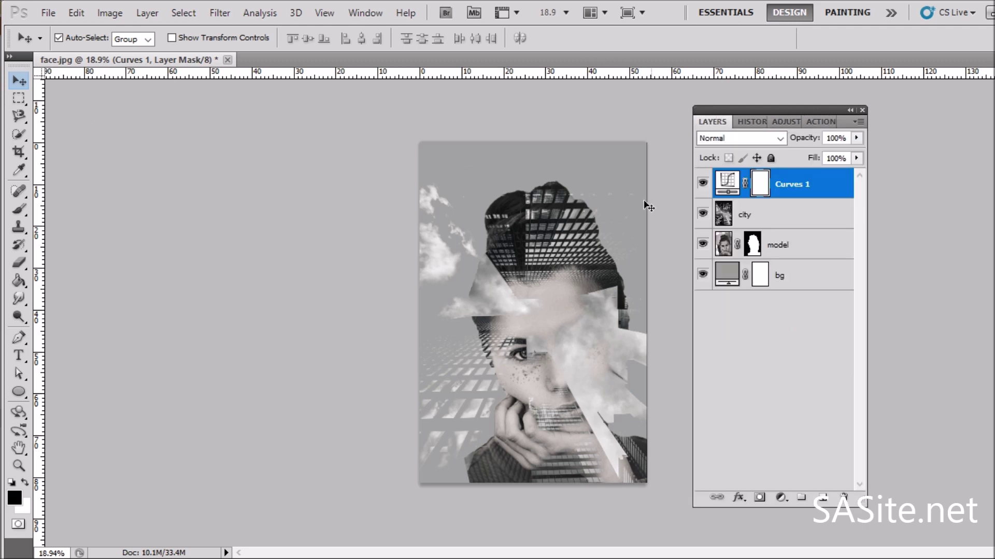
# Paint black on the model layer's mask with the 51% opacity brush to hide the leftover patch beside the woman's forehead
pyautogui.click(17, 472)
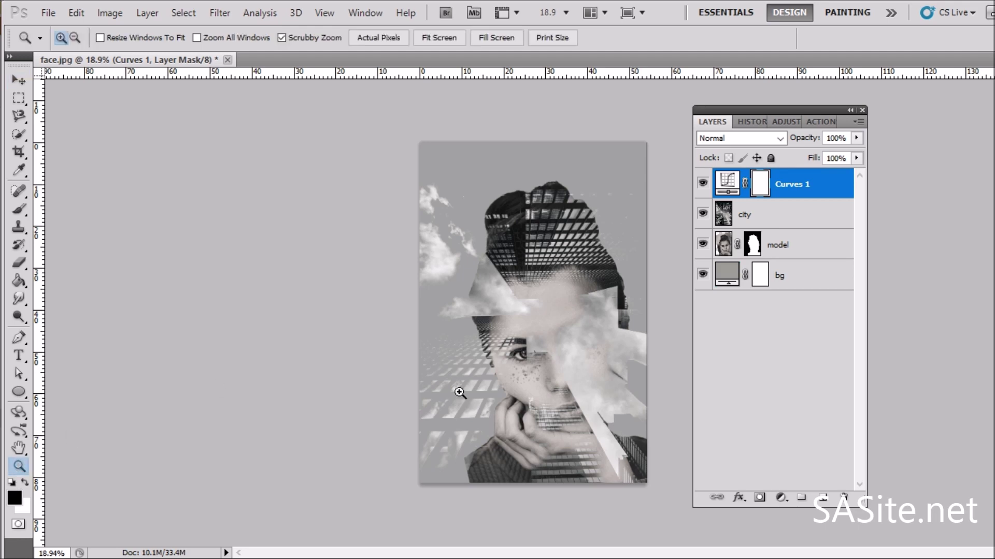
pyautogui.click(615, 368)
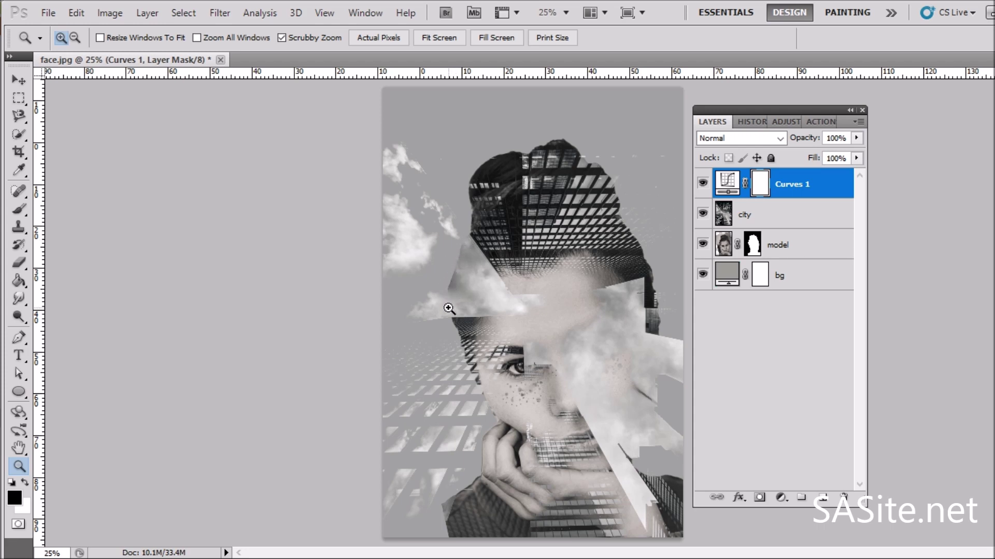
pyautogui.click(783, 249)
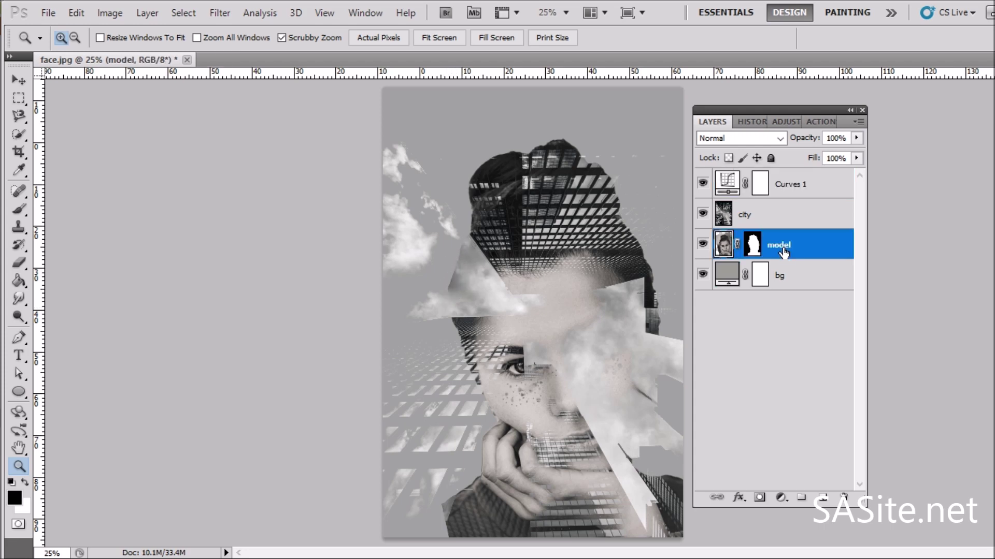
pyautogui.click(754, 249)
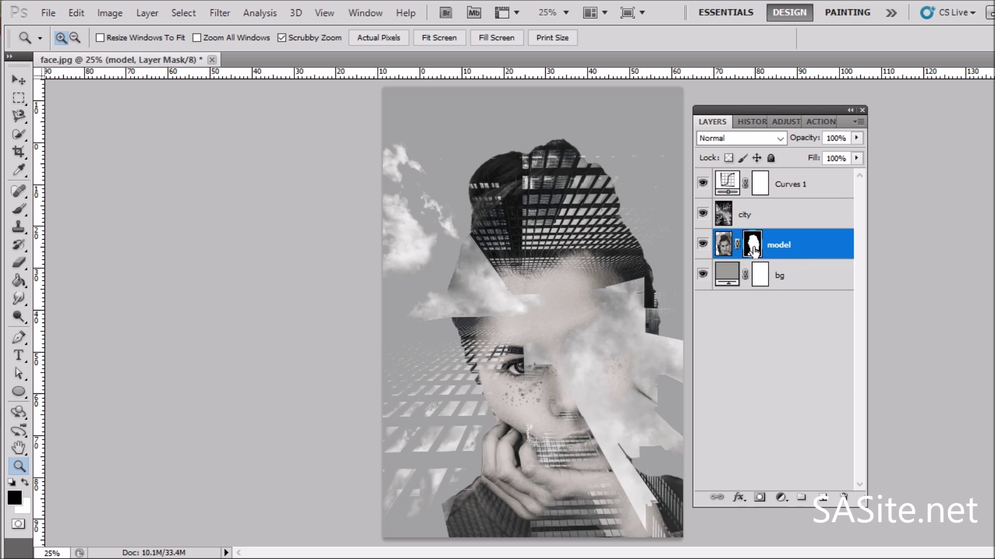
pyautogui.click(19, 214)
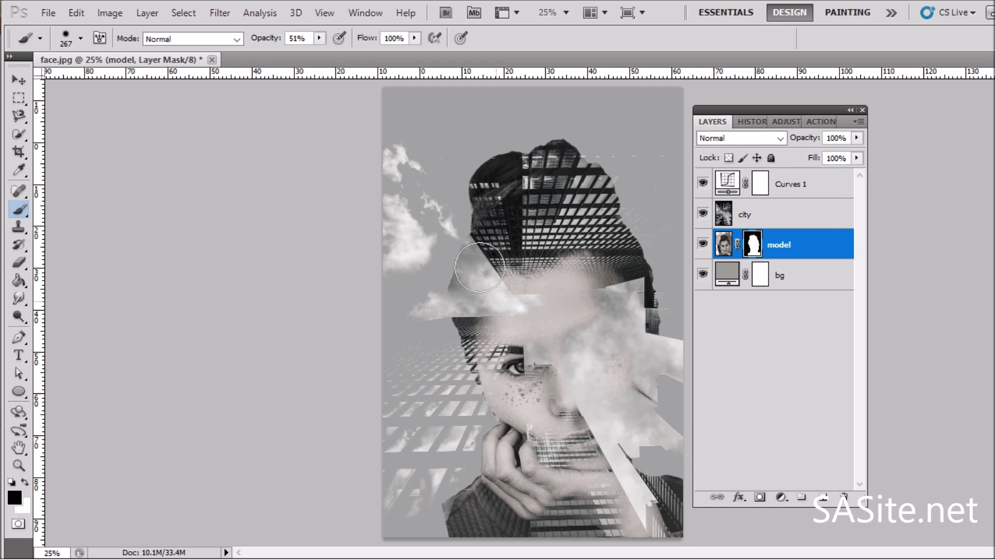
pyautogui.click(443, 275)
pyautogui.click(444, 274)
pyautogui.click(447, 249)
pyautogui.moveTo(448, 249); pyautogui.dragTo(433, 278)
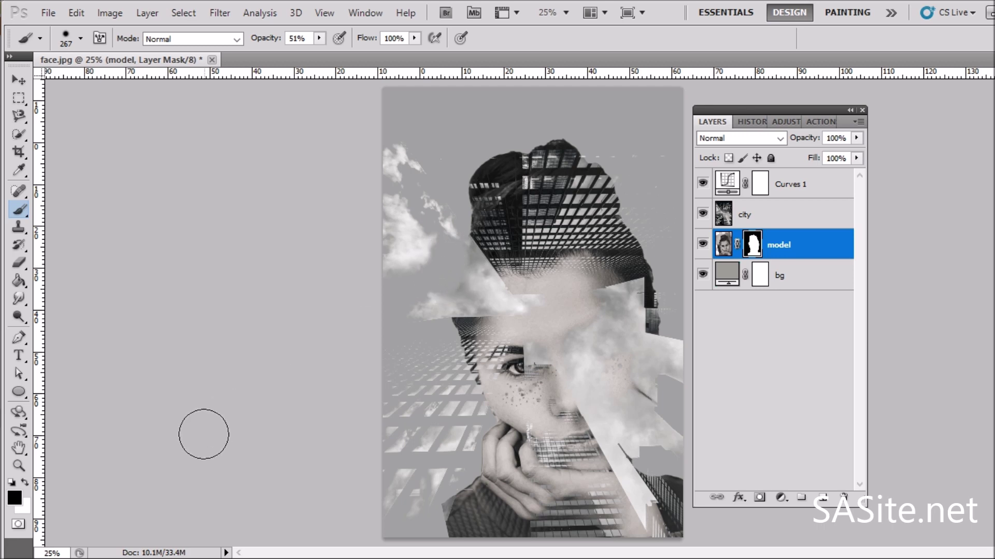
# Erase the city layer over the woman's eye and mouth with the 155 px Eraser at 100% opacity
pyautogui.hotkey('alt', ']')
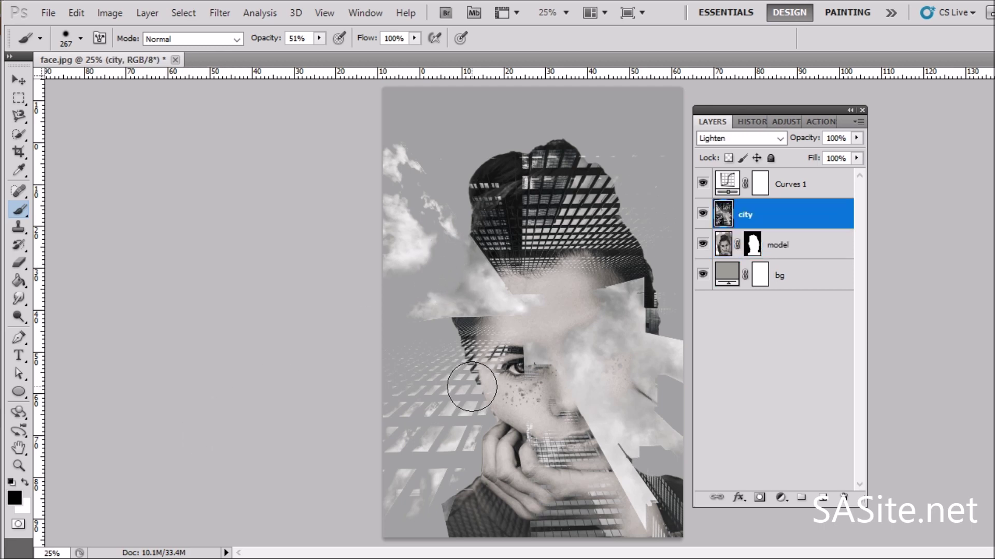
pyautogui.click(18, 263)
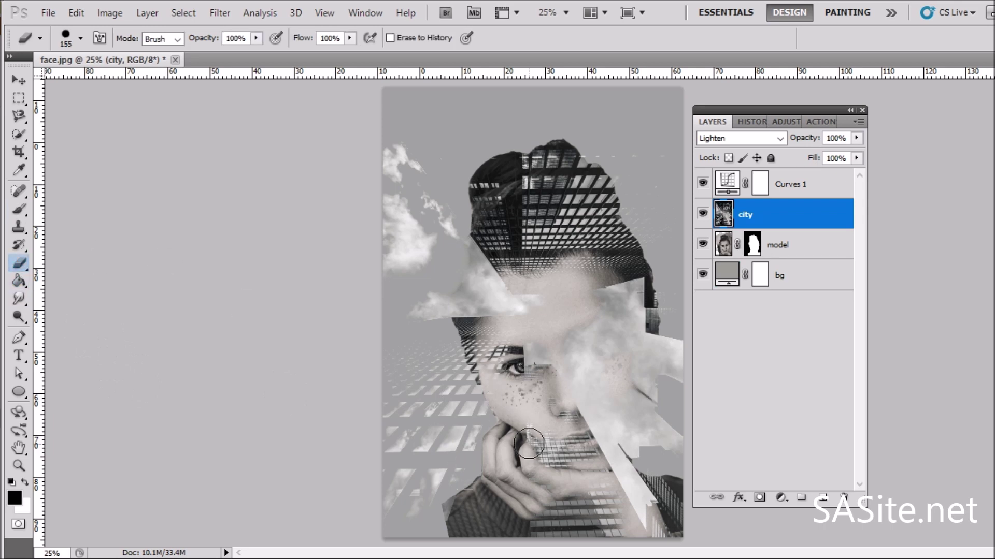
pyautogui.moveTo(518, 375)
pyautogui.mouseDown()
pyautogui.moveTo(522, 355)
pyautogui.moveTo(533, 401)
pyautogui.moveTo(534, 365)
pyautogui.moveTo(521, 362)
pyautogui.moveTo(528, 357)
pyautogui.mouseUp()
pyautogui.moveTo(532, 430)
pyautogui.mouseDown()
pyautogui.moveTo(534, 408)
pyautogui.moveTo(551, 435)
pyautogui.moveTo(559, 415)
pyautogui.moveTo(581, 448)
pyautogui.moveTo(540, 429)
pyautogui.moveTo(587, 458)
pyautogui.moveTo(562, 451)
pyautogui.mouseUp()
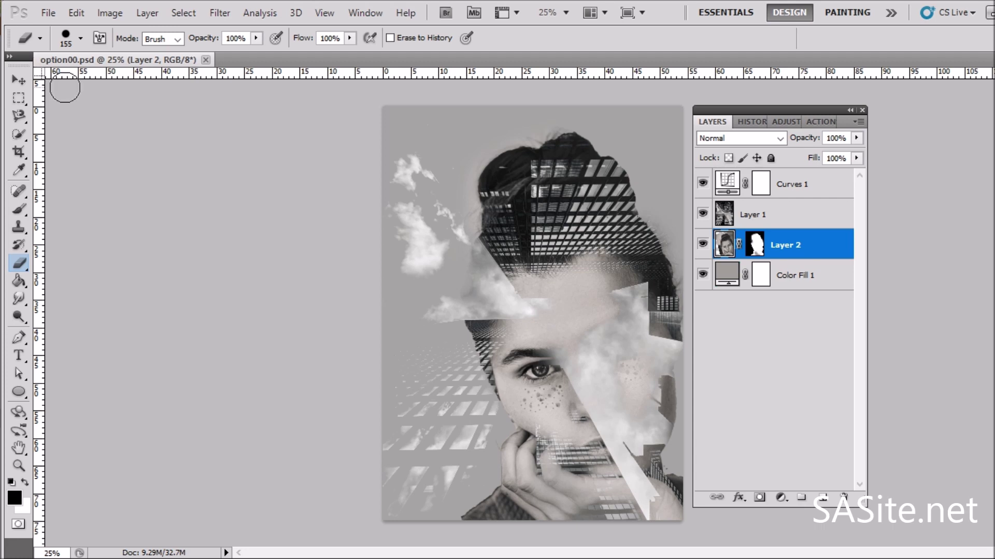
pyautogui.click(206, 60)
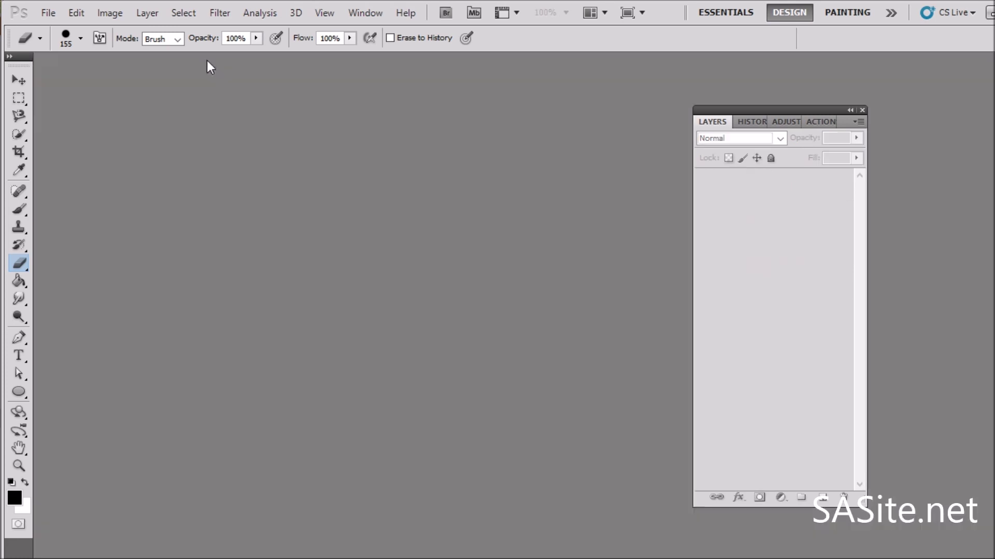
pyautogui.click(48, 13)
pyautogui.click(48, 41)
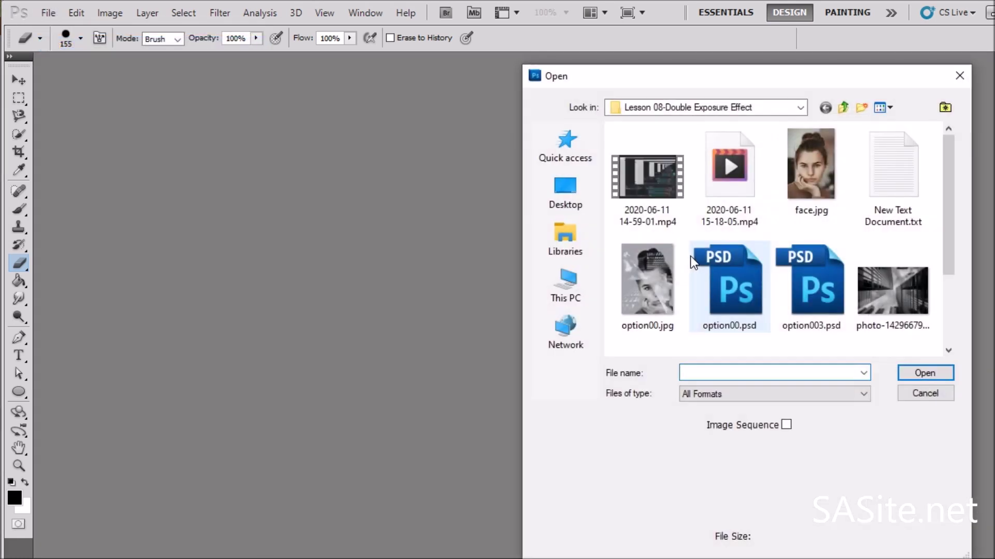
pyautogui.scroll(-2, 810, 212)
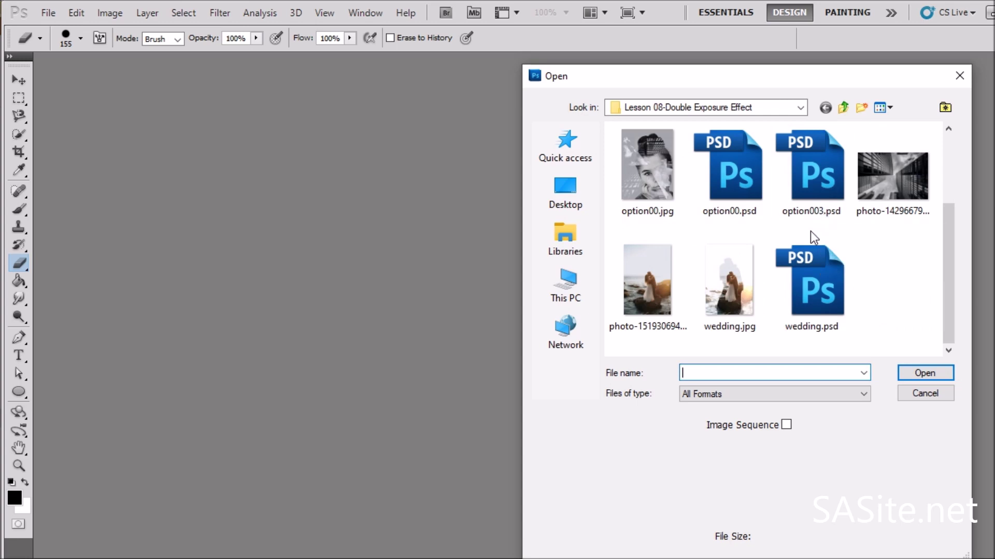
pyautogui.doubleClick(652, 271)
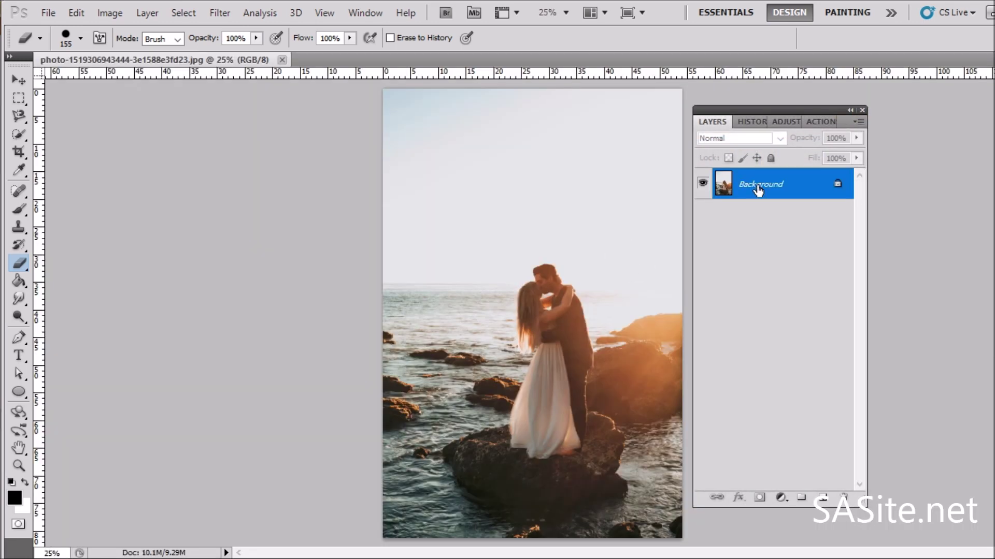
# Convert the Background into the regular layer Layer 0 and select the couple with the Quick Selection tool
pyautogui.doubleClick(758, 187)
pyautogui.click(657, 186)
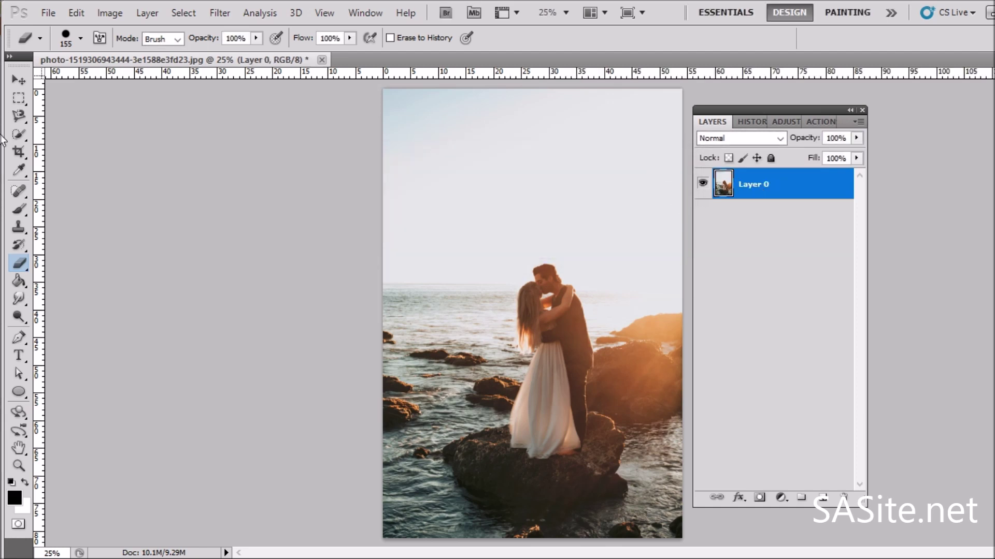
pyautogui.click(21, 136)
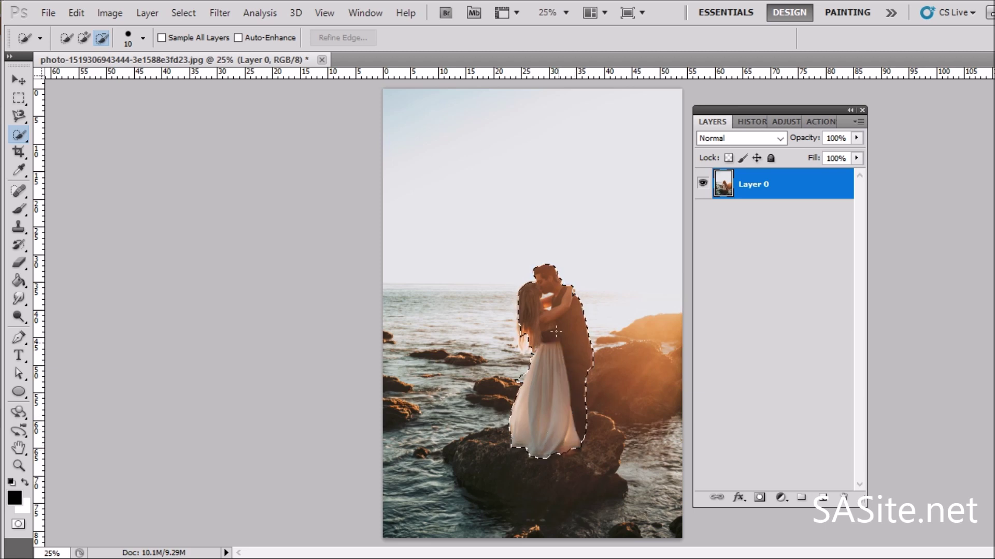
pyautogui.moveTo(555, 330); pyautogui.dragTo(559, 337)
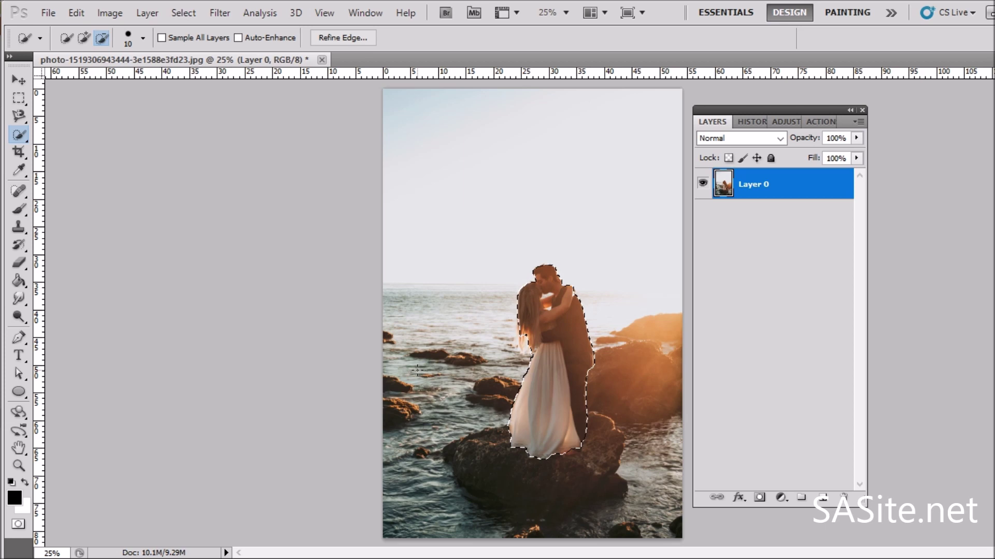
# Fill the couple selection with the black foreground color at 100% opacity on a new layer
pyautogui.click(822, 498)
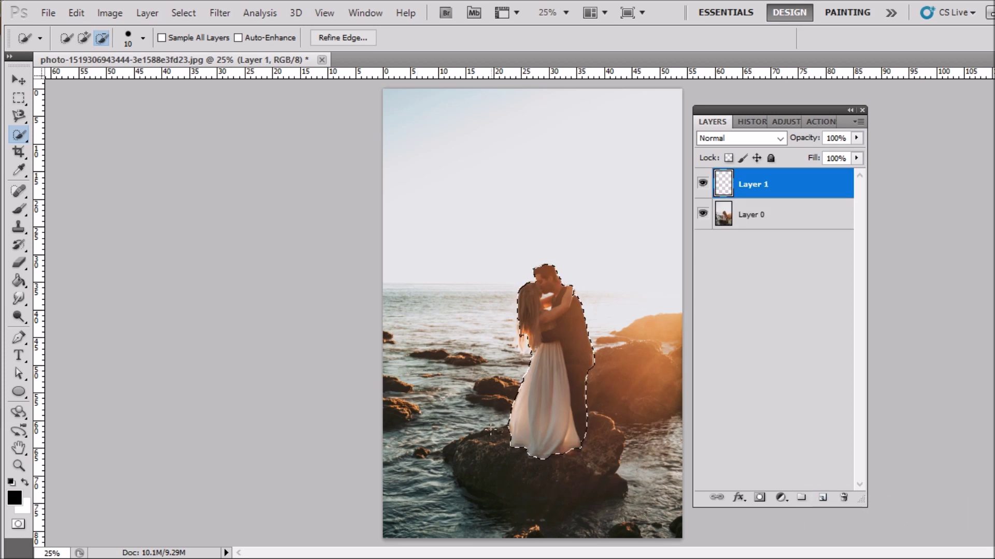
pyautogui.rightClick(555, 379)
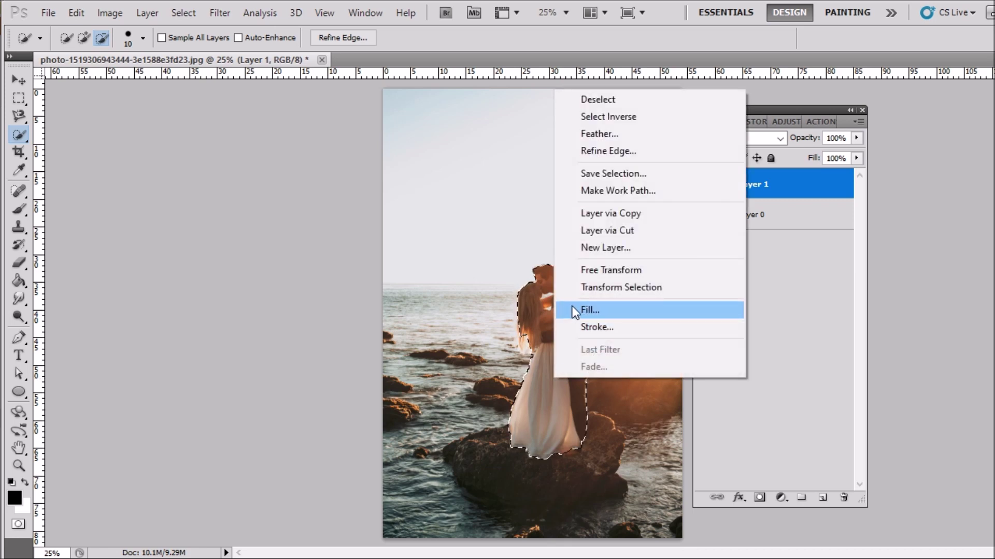
pyautogui.click(588, 313)
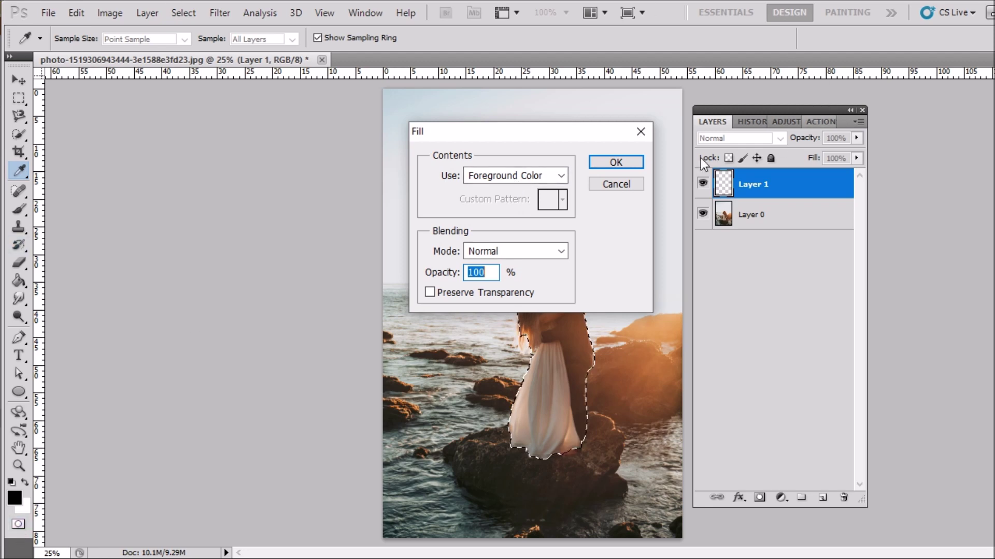
pyautogui.click(615, 162)
pyautogui.press('w')
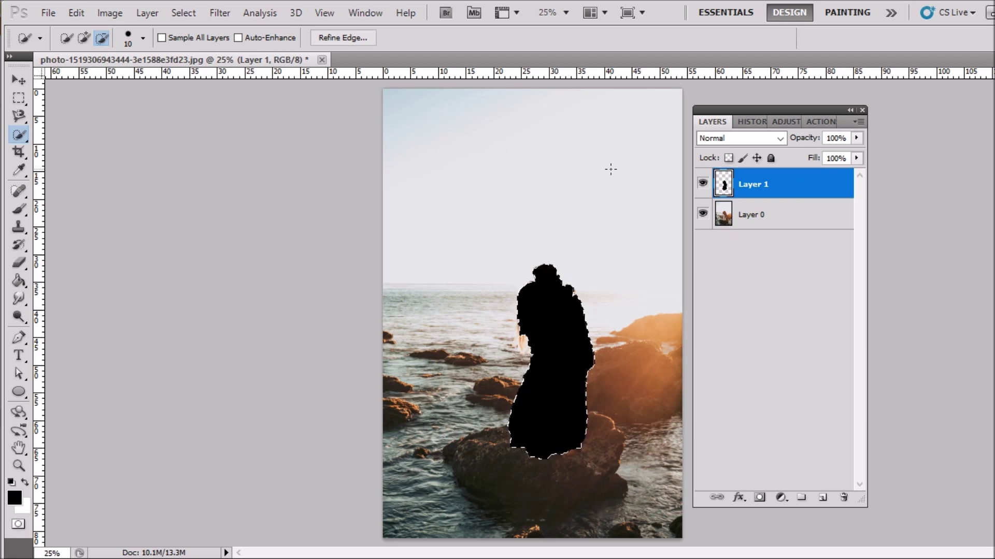
# Scale the black couple silhouette on Layer 1 proportionally to about 190.5%, centre it roughly over the photo and apply the transformation
pyautogui.hotkey('ctrl', 't')
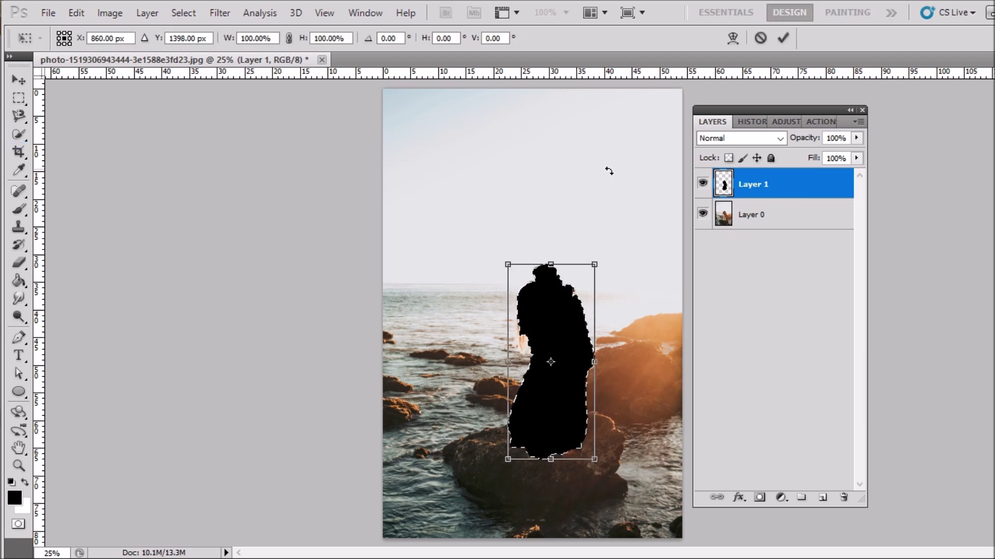
pyautogui.moveTo(594, 263); pyautogui.dragTo(661, 132)
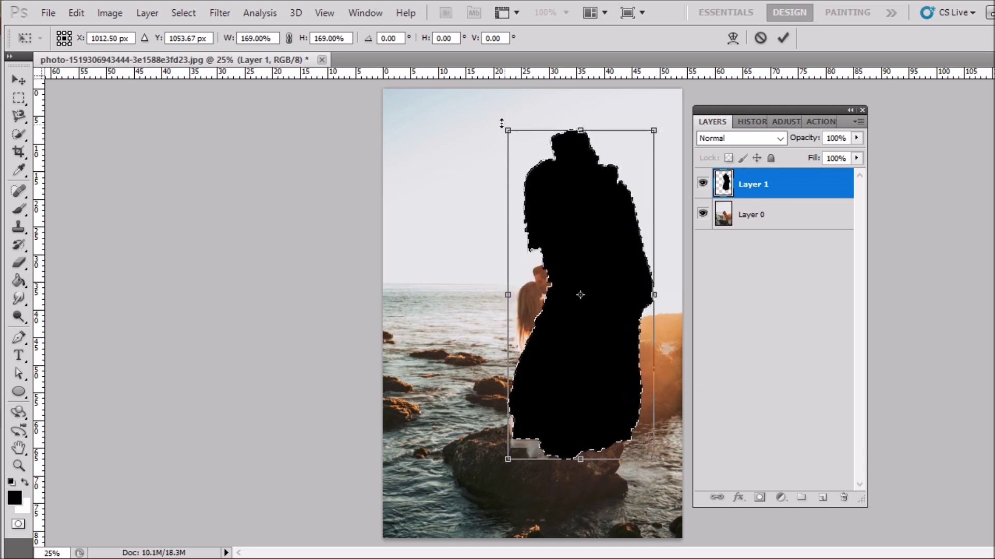
pyautogui.moveTo(507, 137); pyautogui.dragTo(493, 96)
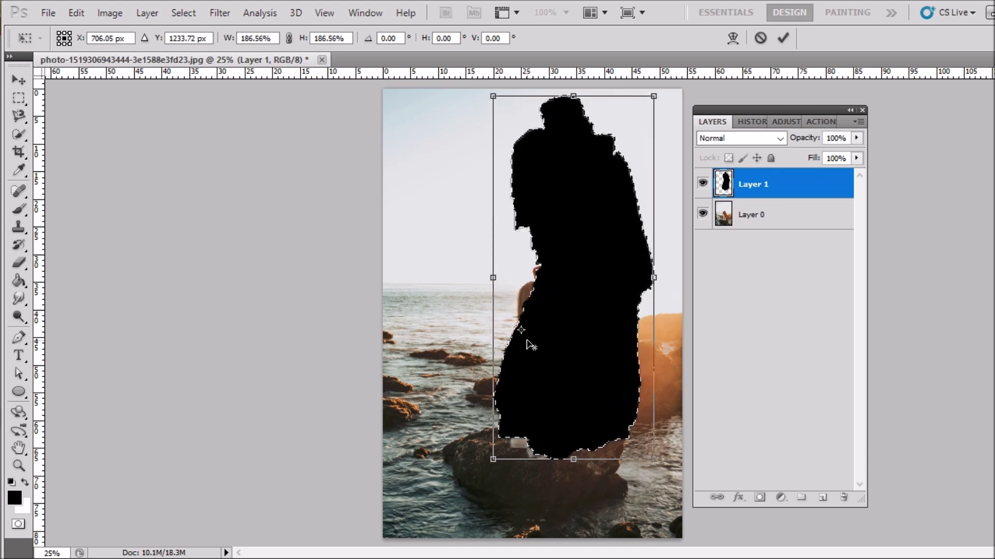
pyautogui.moveTo(579, 274); pyautogui.dragTo(545, 341)
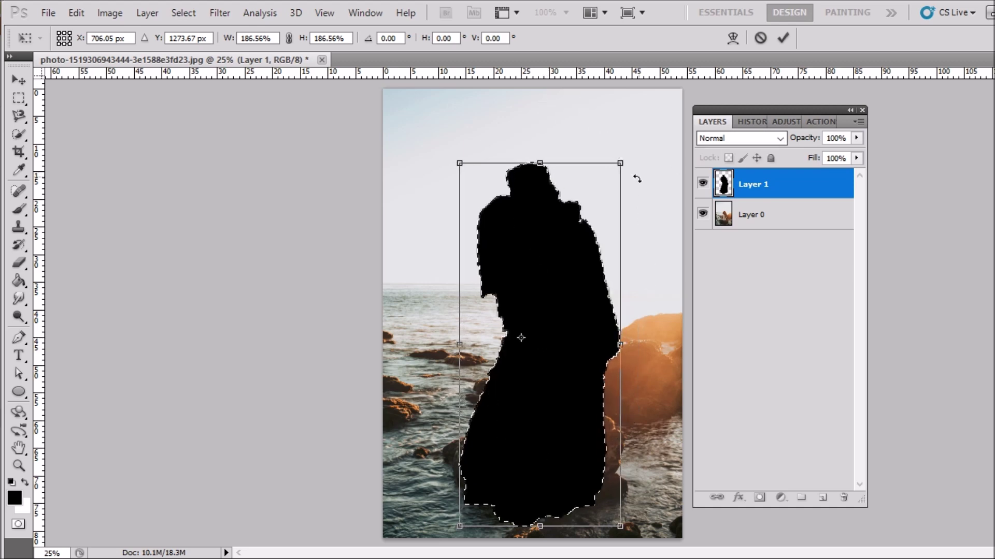
pyautogui.moveTo(620, 162); pyautogui.dragTo(624, 154)
pyautogui.click(19, 79)
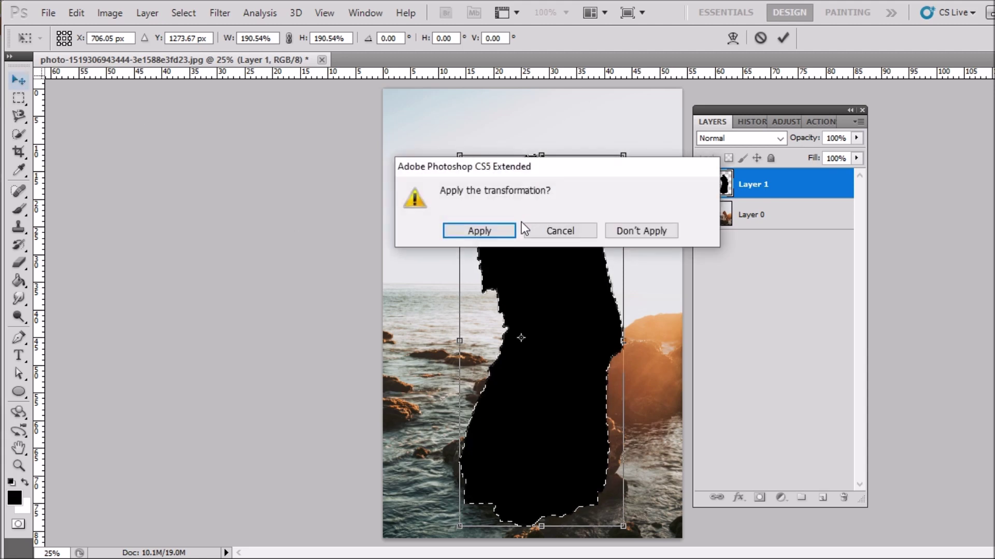
pyautogui.click(479, 231)
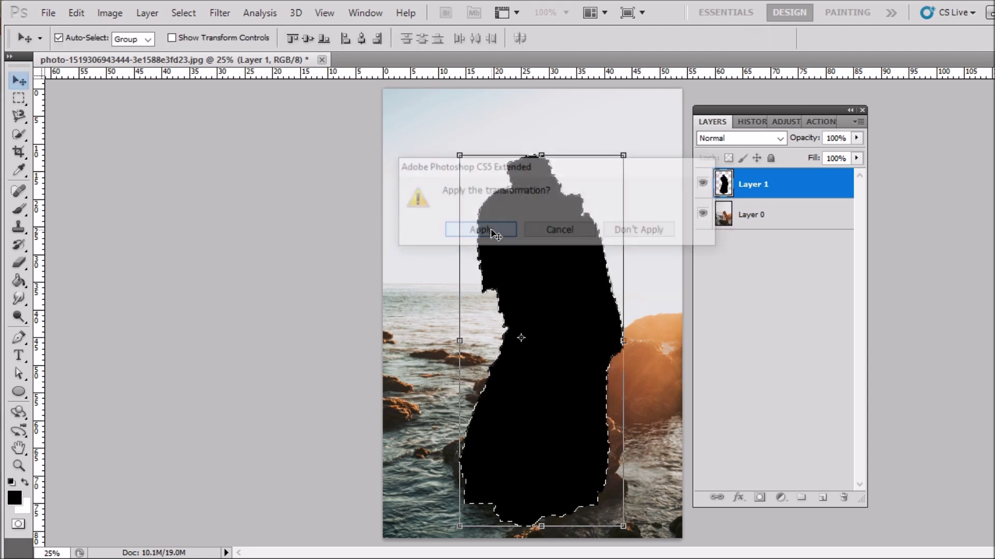
# Rename the silhouette layer as model and the photo layer, Layer 0, as bg
pyautogui.doubleClick(758, 182)
pyautogui.write('model')
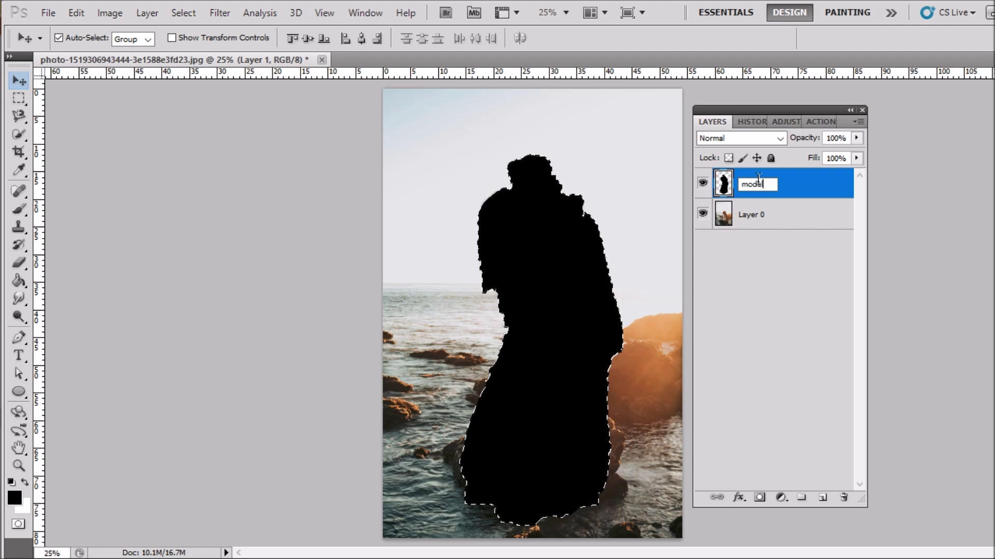
pyautogui.press('Return')
pyautogui.click(748, 216)
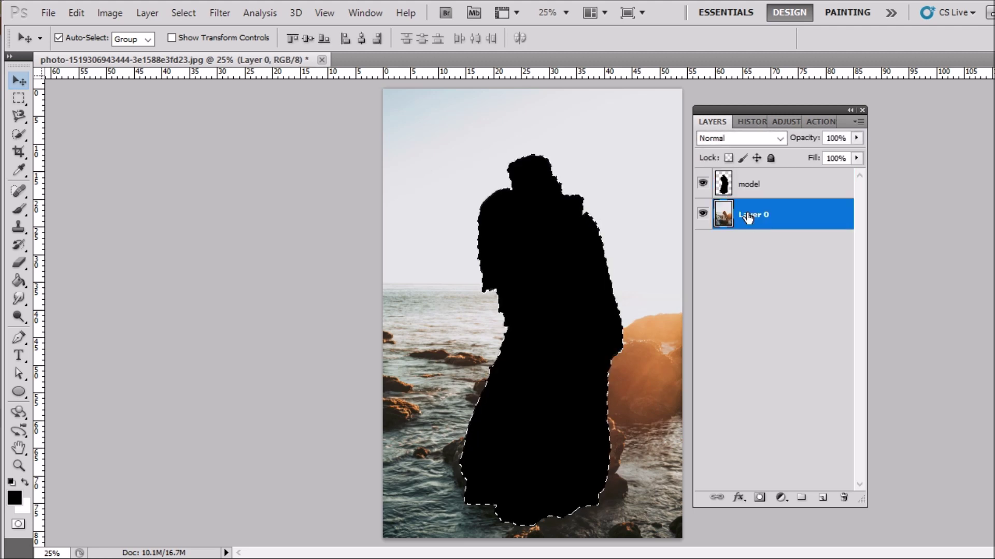
pyautogui.doubleClick(758, 214)
pyautogui.write('bg')
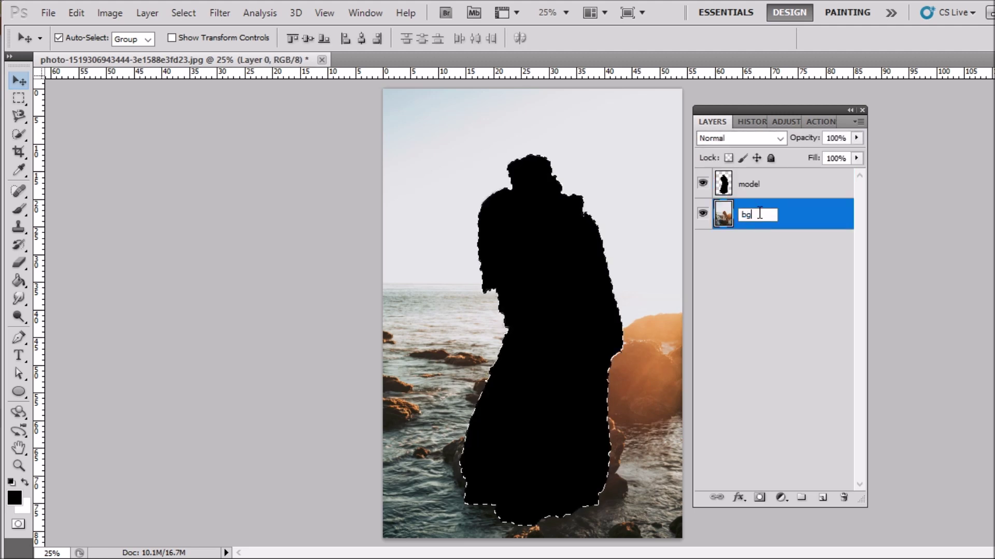
pyautogui.press('Return')
# Clear the silhouette selection, then place the bg layer above model and clip it to model with a clipping mask
pyautogui.press('m')
pyautogui.click(247, 212)
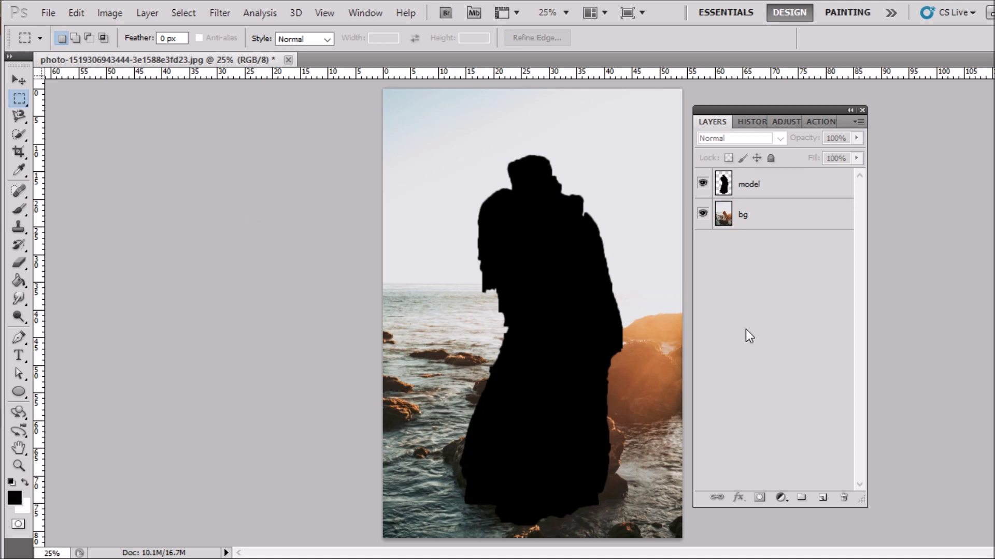
pyautogui.moveTo(761, 216); pyautogui.dragTo(765, 179)
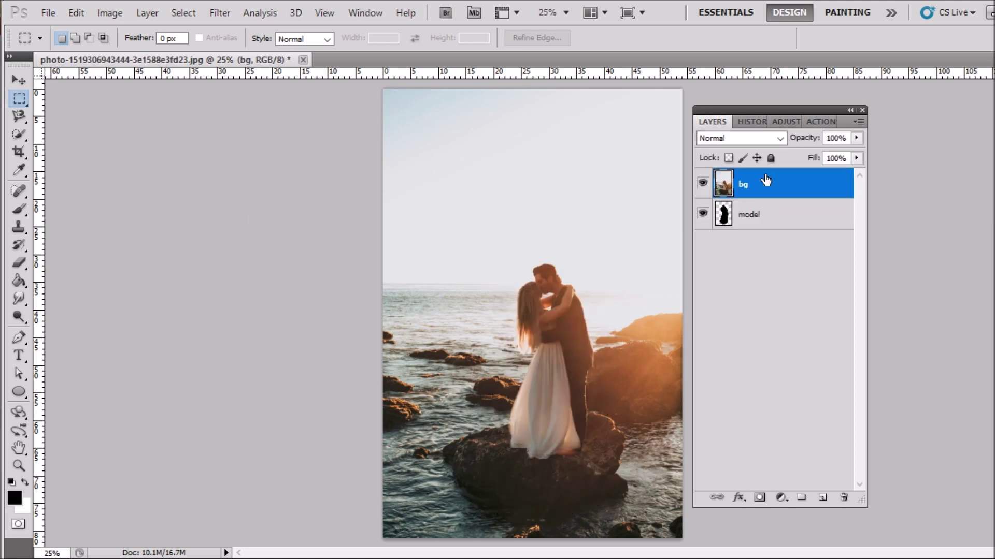
pyautogui.rightClick(730, 185)
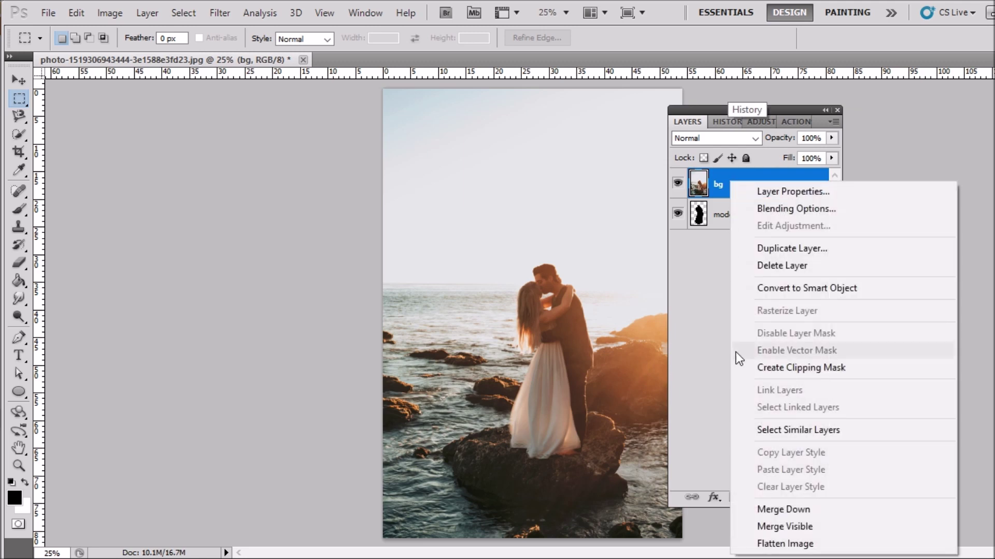
pyautogui.click(765, 372)
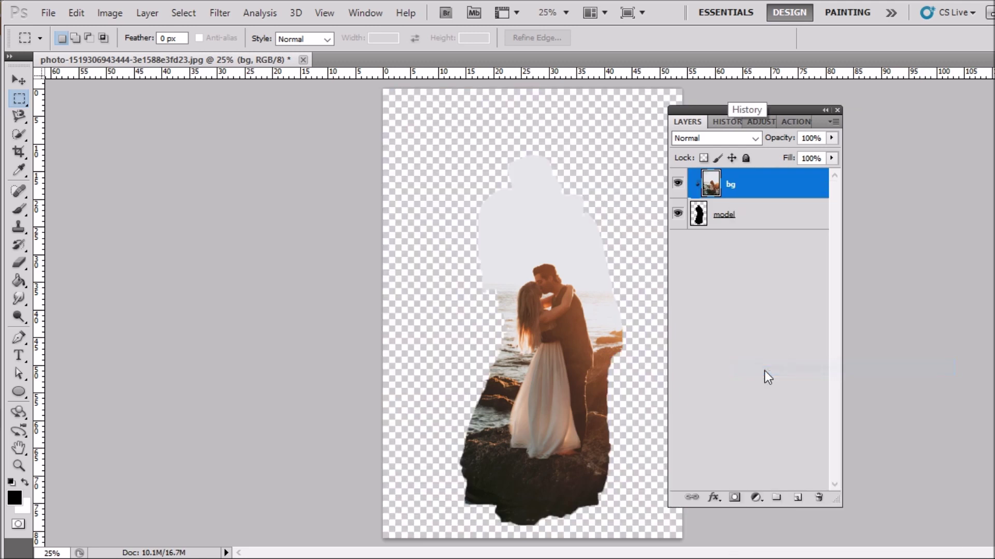
# Move the clipped bg photo slightly upward inside the silhouette
pyautogui.press('v')
pyautogui.moveTo(551, 351)
pyautogui.mouseDown()
pyautogui.moveTo(549, 326)
pyautogui.moveTo(549, 367)
pyautogui.moveTo(550, 350)
pyautogui.mouseUp()
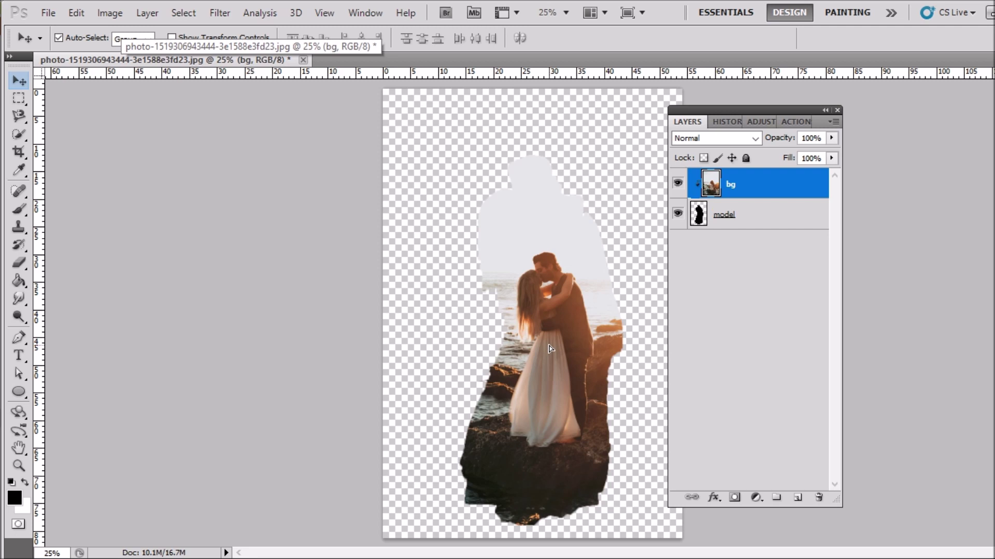
pyautogui.moveTo(549, 348)
pyautogui.mouseDown()
pyautogui.moveTo(551, 367)
pyautogui.moveTo(554, 346)
pyautogui.mouseUp()
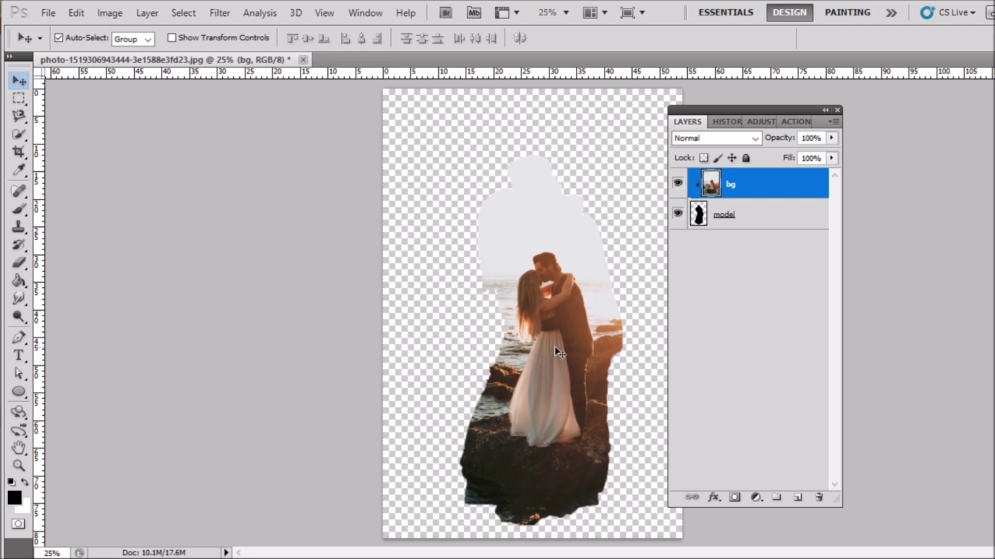
# Add a white (ffffff) Solid Color fill layer and place it beneath the model layer as the backdrop
pyautogui.click(779, 218)
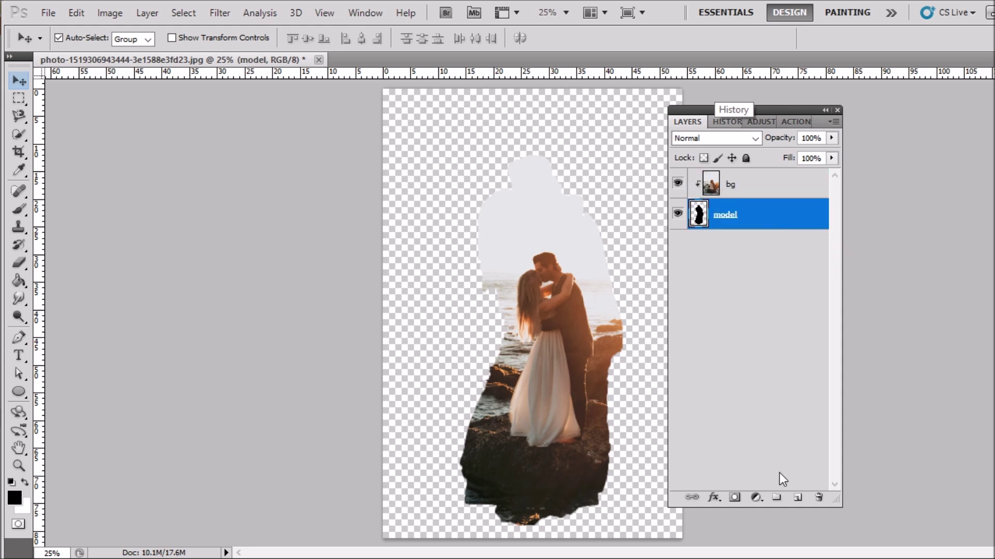
pyautogui.click(756, 500)
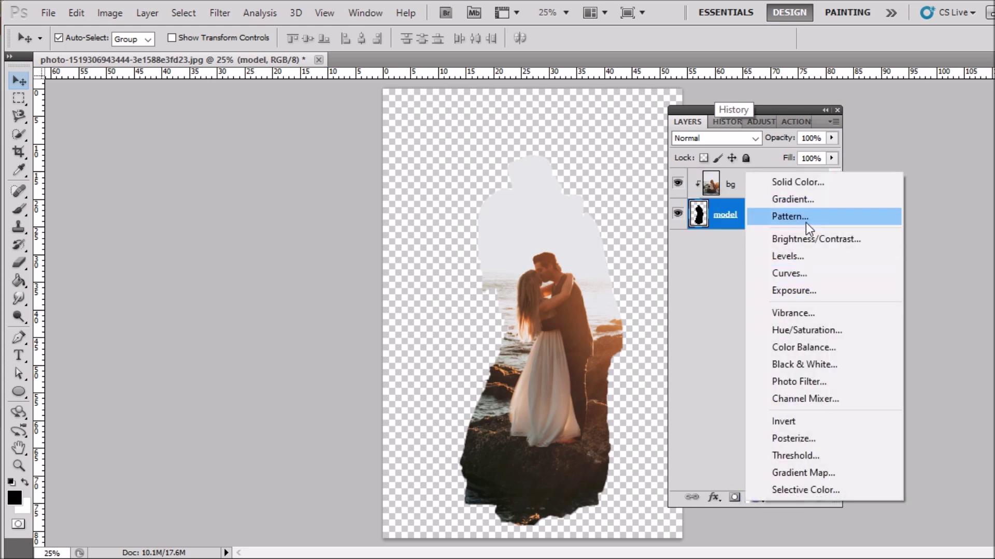
pyautogui.click(797, 188)
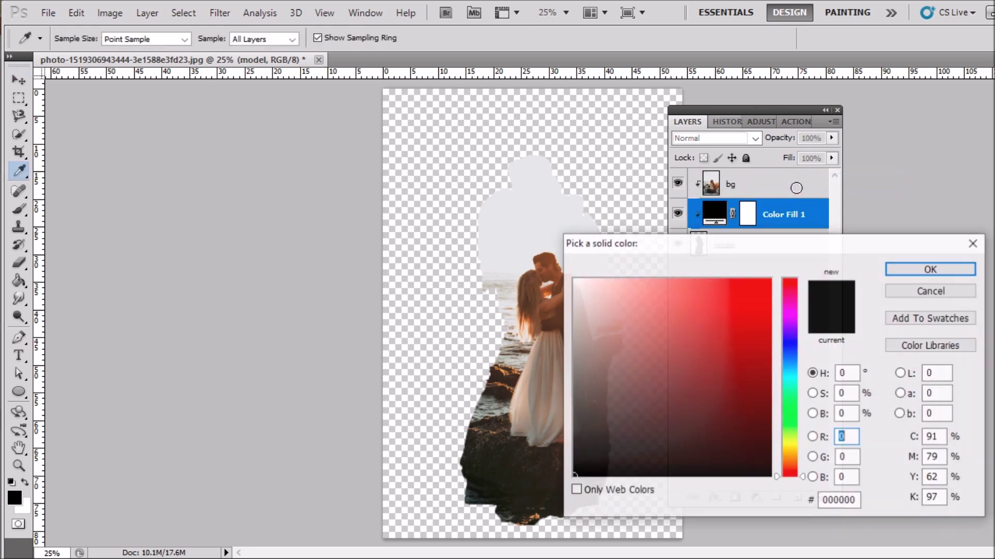
pyautogui.click(574, 280)
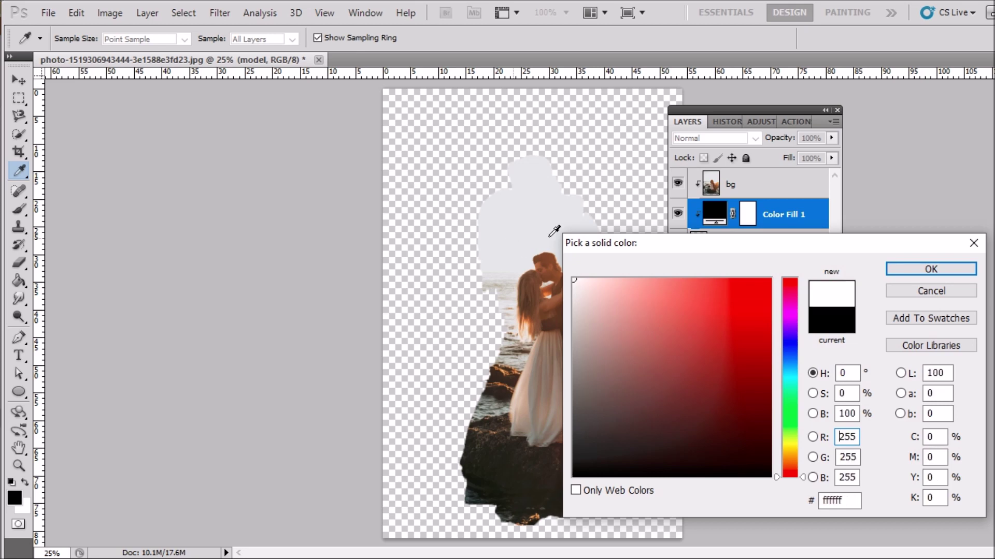
pyautogui.click(908, 271)
pyautogui.moveTo(767, 222); pyautogui.dragTo(759, 261)
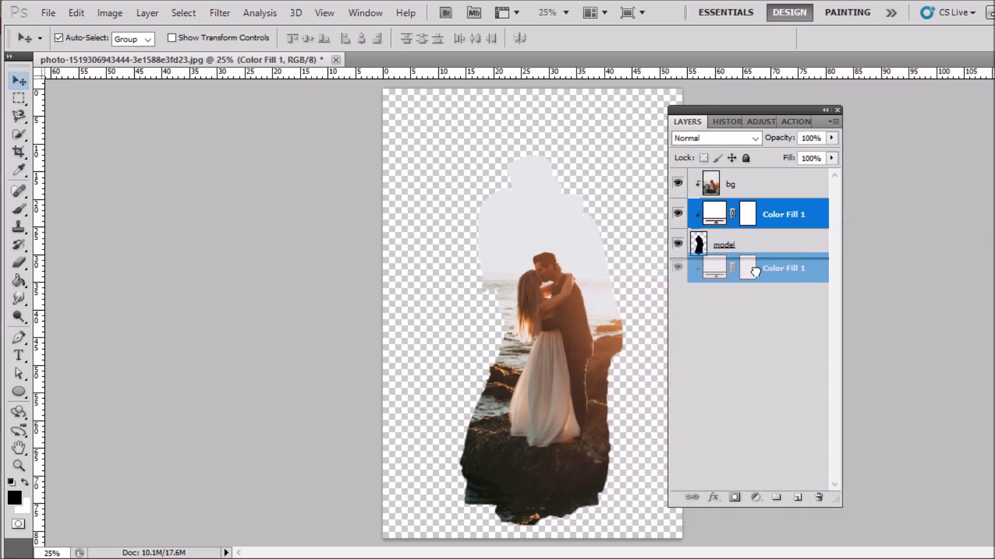
# Duplicate the bg layer and place the copy between the model layer and the white color fill
pyautogui.click(754, 191)
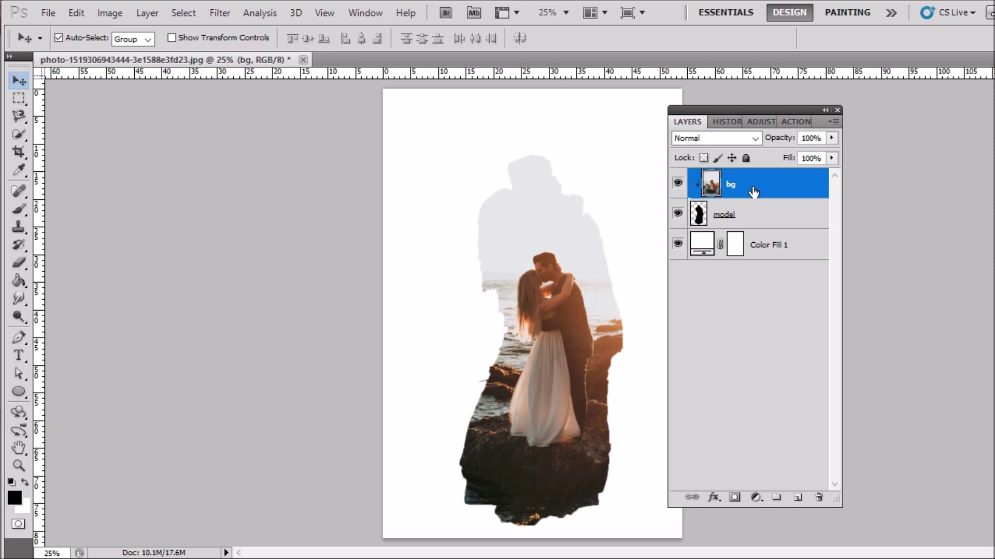
pyautogui.hotkey('ctrl', 'j')
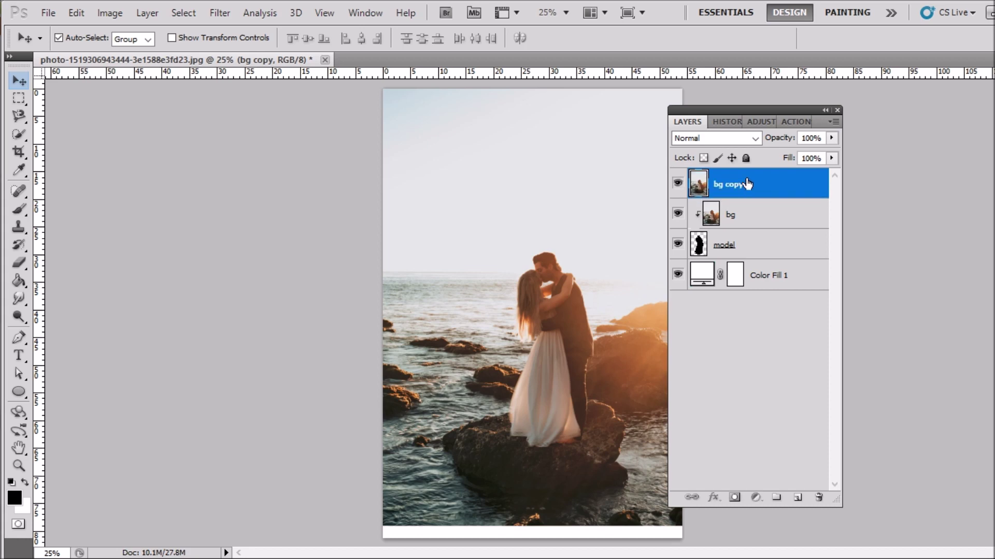
pyautogui.moveTo(746, 184); pyautogui.dragTo(738, 259)
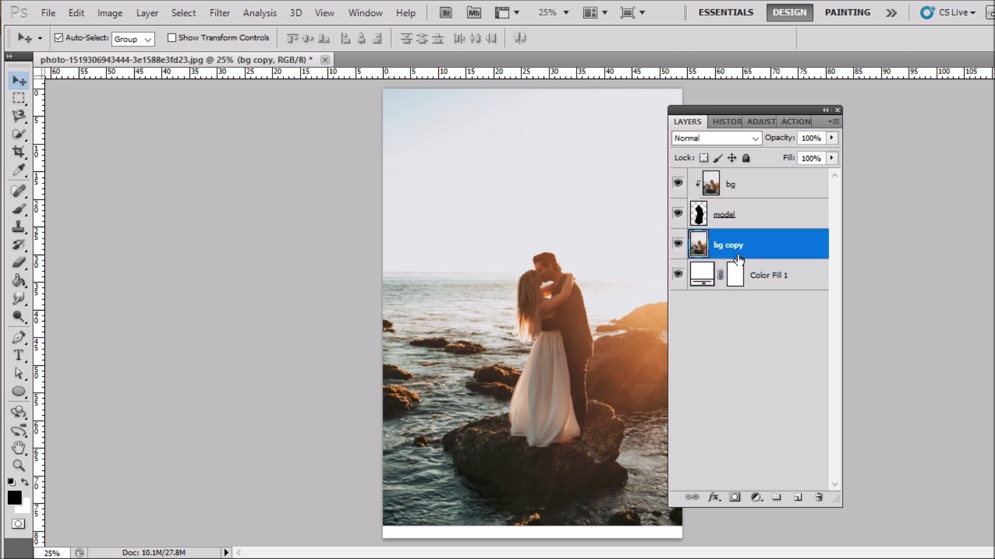
# Set the bg copy layer's blend mode to Pin Light and its opacity to 73%
pyautogui.click(756, 138)
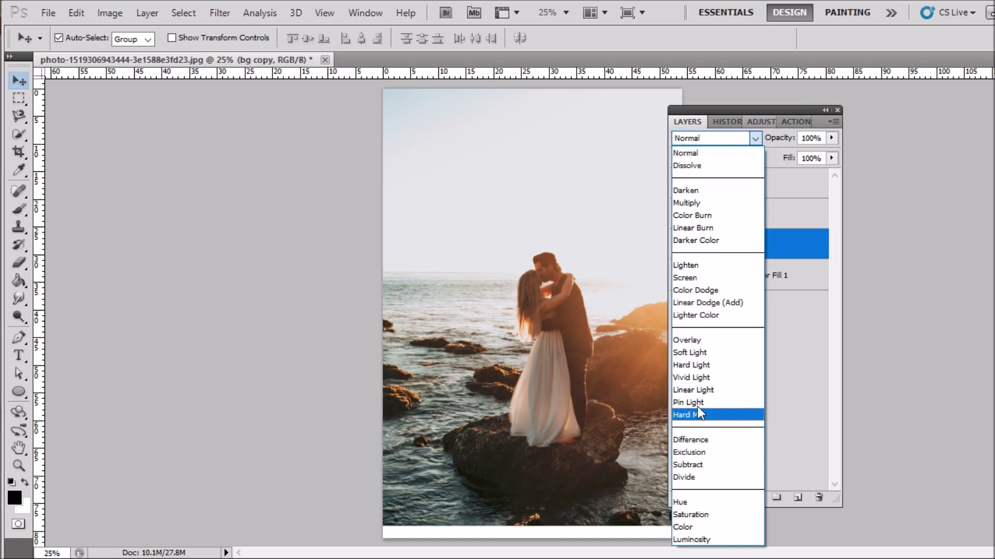
pyautogui.click(697, 406)
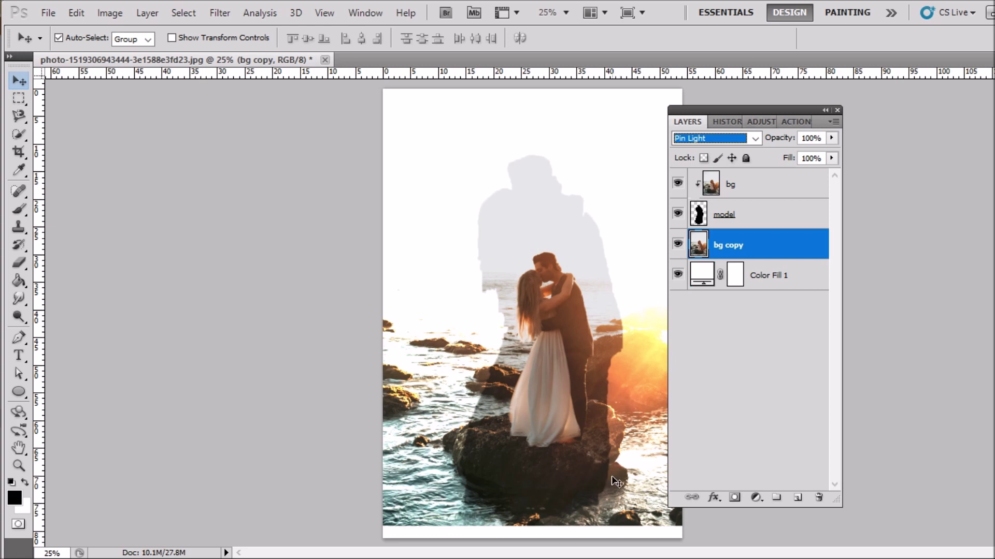
pyautogui.click(811, 158)
pyautogui.click(829, 138)
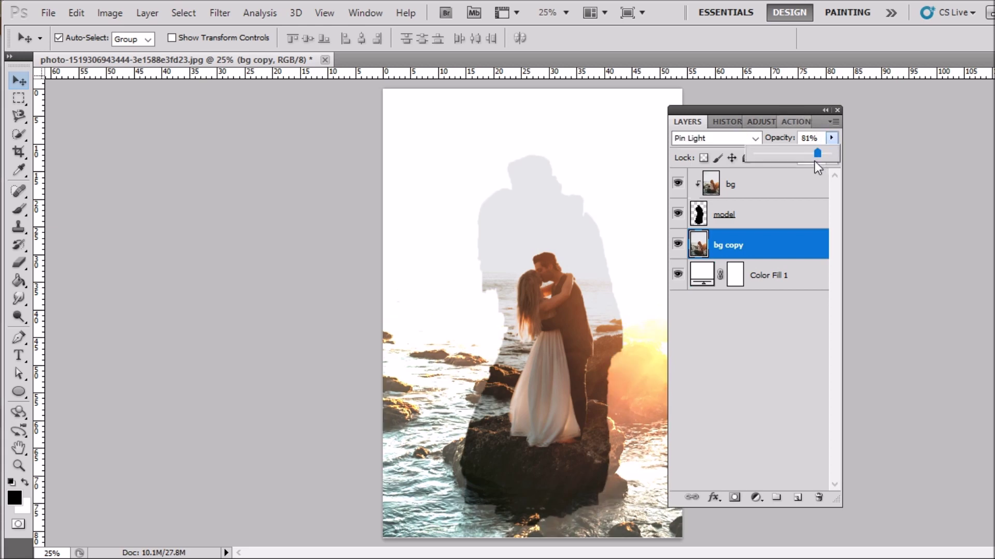
pyautogui.moveTo(814, 157)
pyautogui.mouseDown()
pyautogui.moveTo(794, 156)
pyautogui.moveTo(811, 156)
pyautogui.mouseUp()
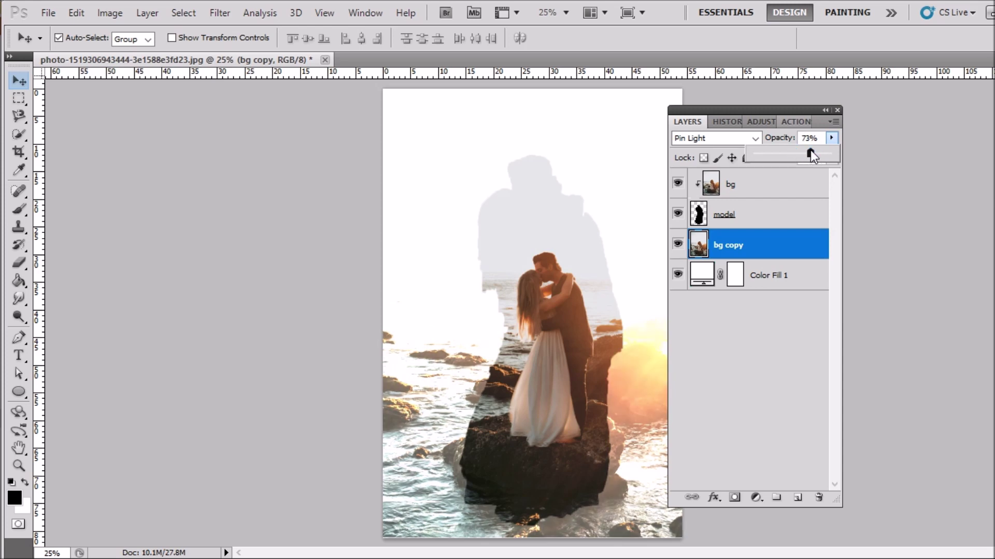
pyautogui.click(868, 173)
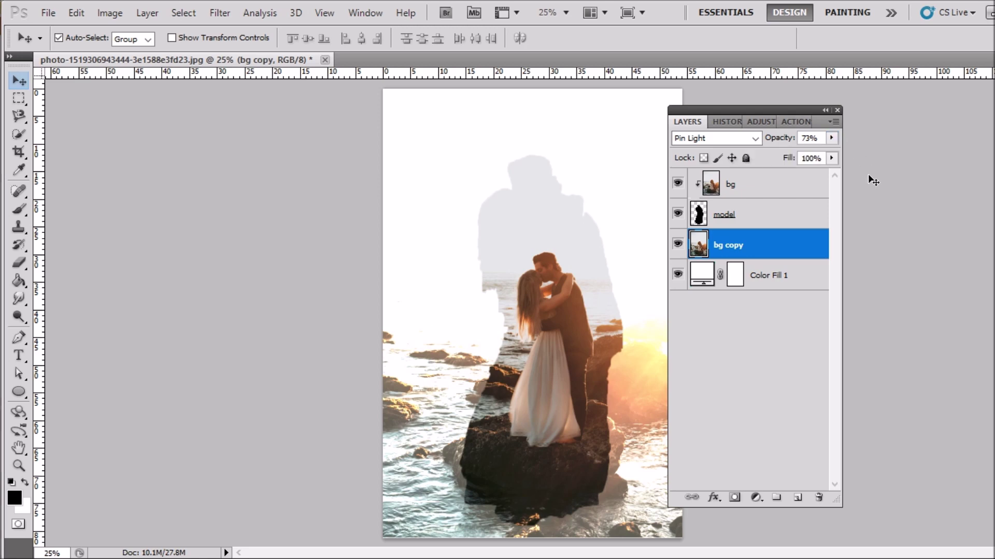
pyautogui.click(868, 173)
pyautogui.click(767, 244)
pyautogui.click(755, 138)
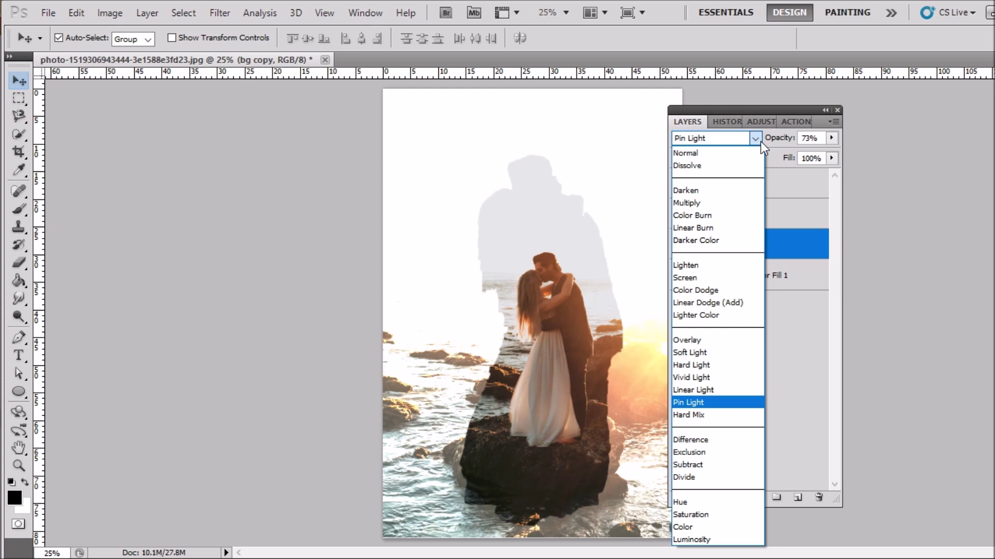
pyautogui.click(759, 140)
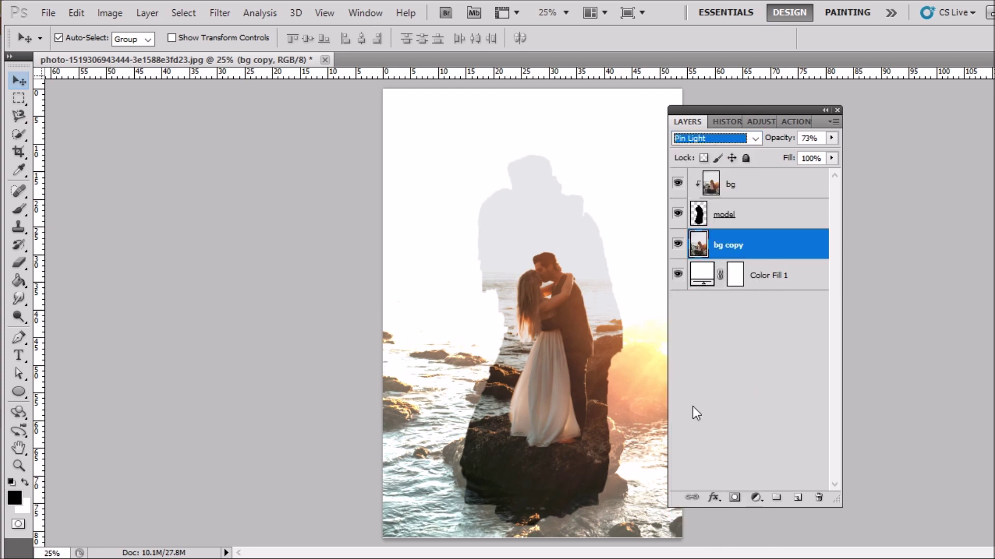